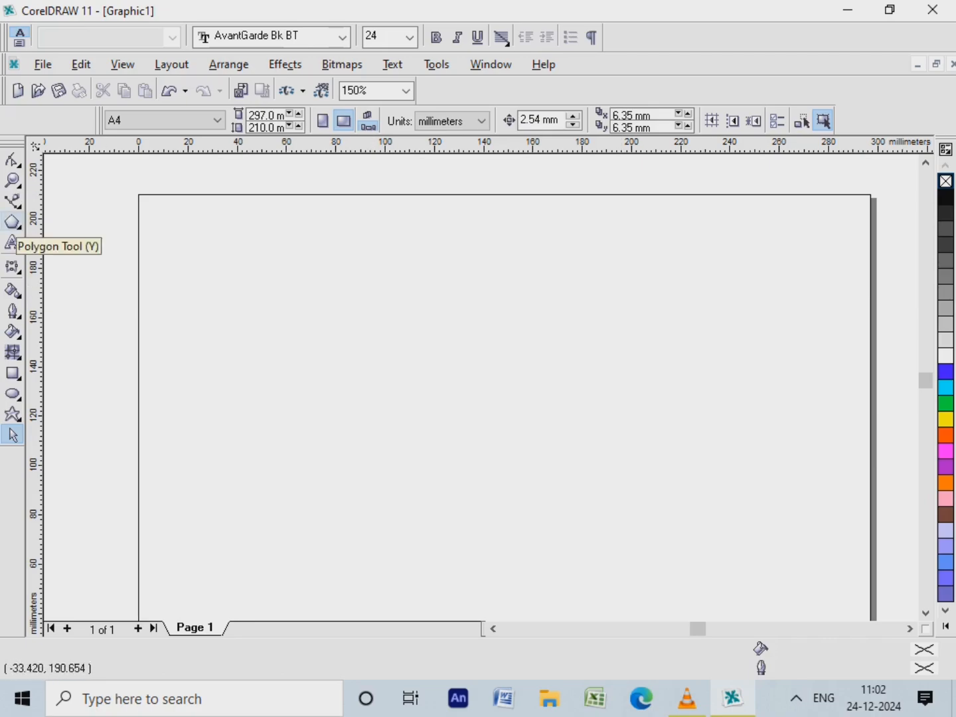
Draw a Polygon as Star shape with 5 points and sharpness 50, about 82 mm wide and 94 mm high, on the page's upper-left area
double_click(13, 222)
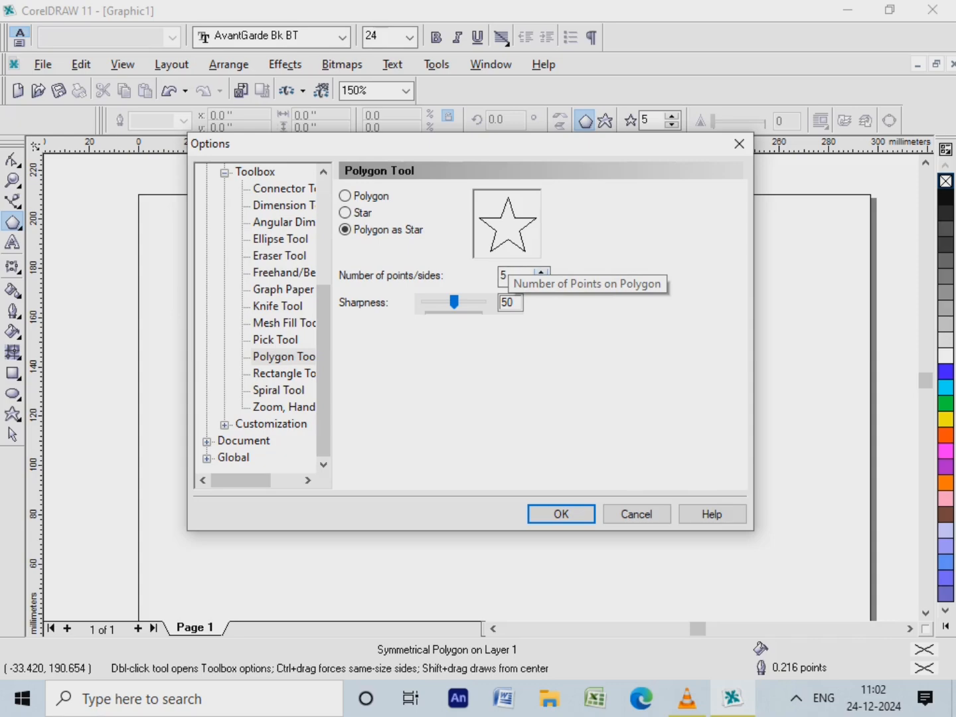
click(541, 272)
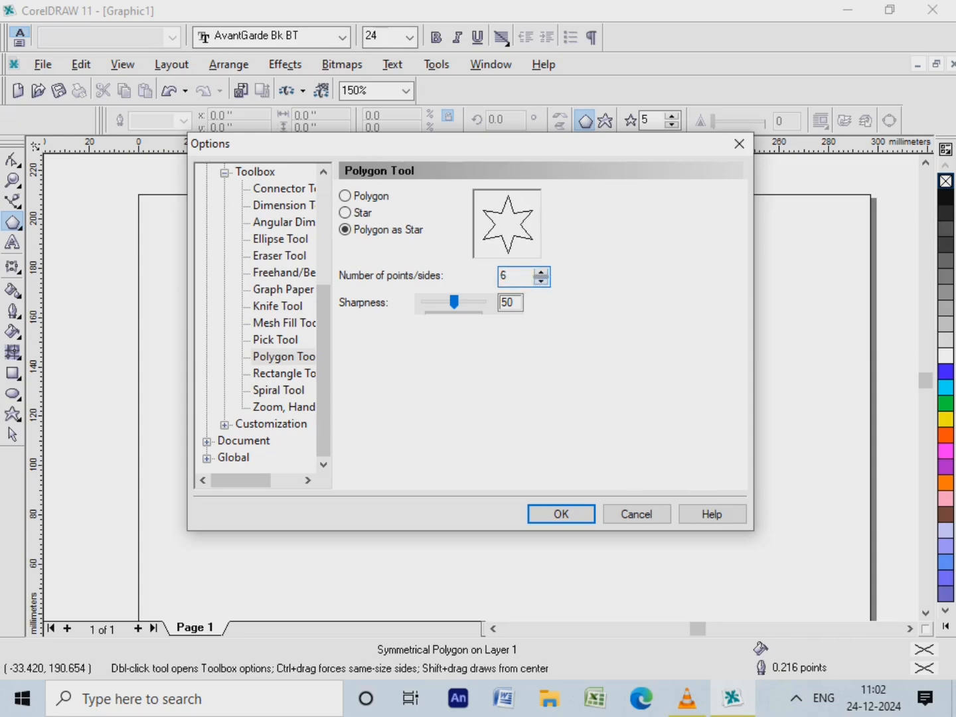
click(542, 280)
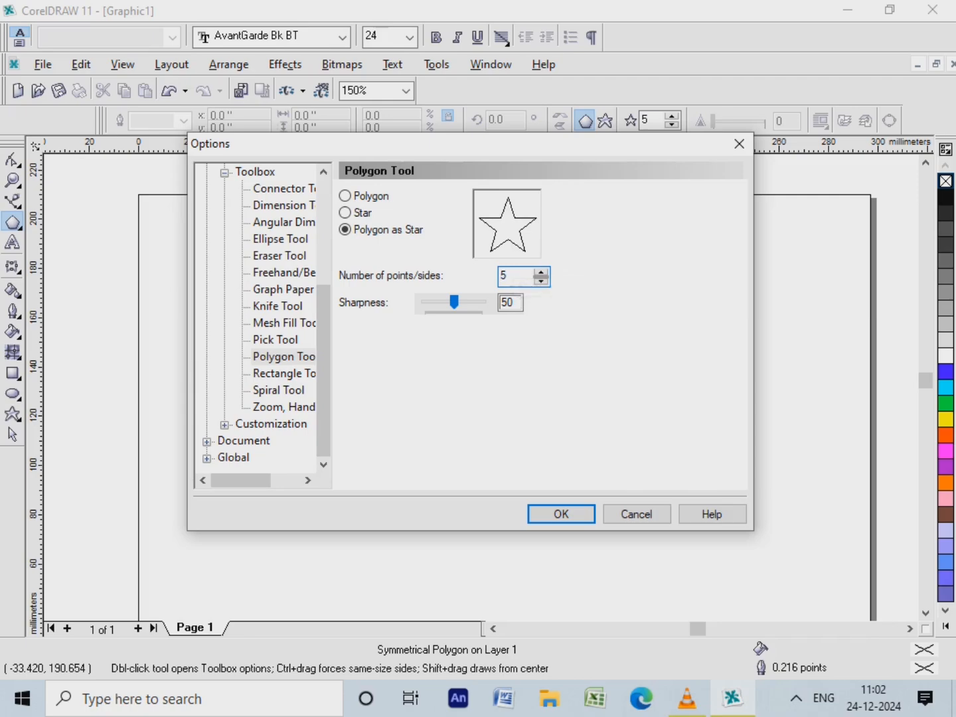
click(514, 303)
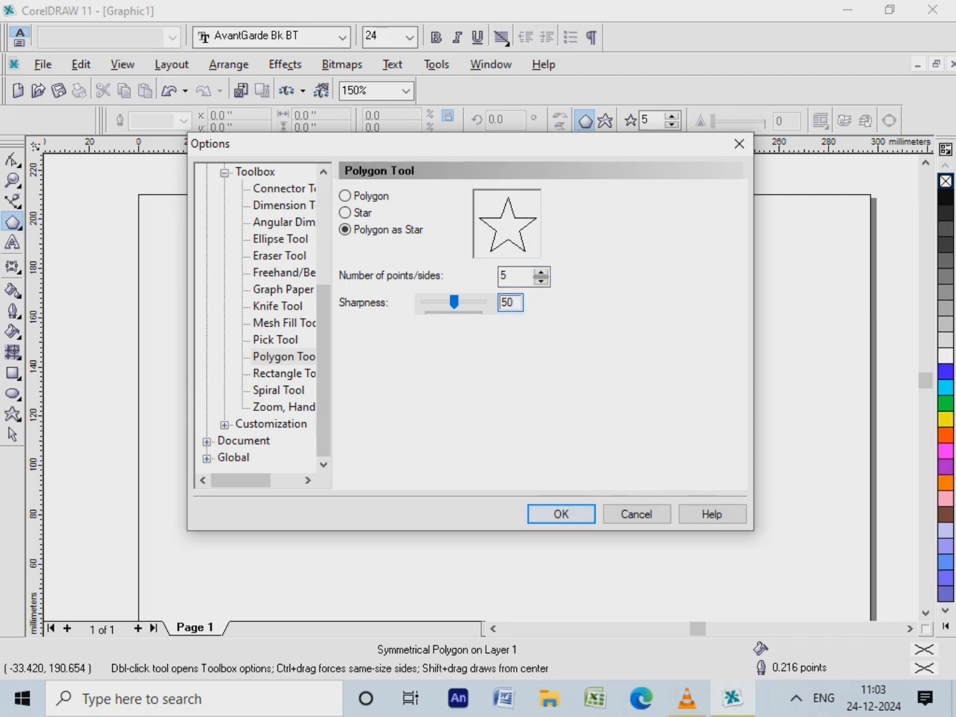
key(Return)
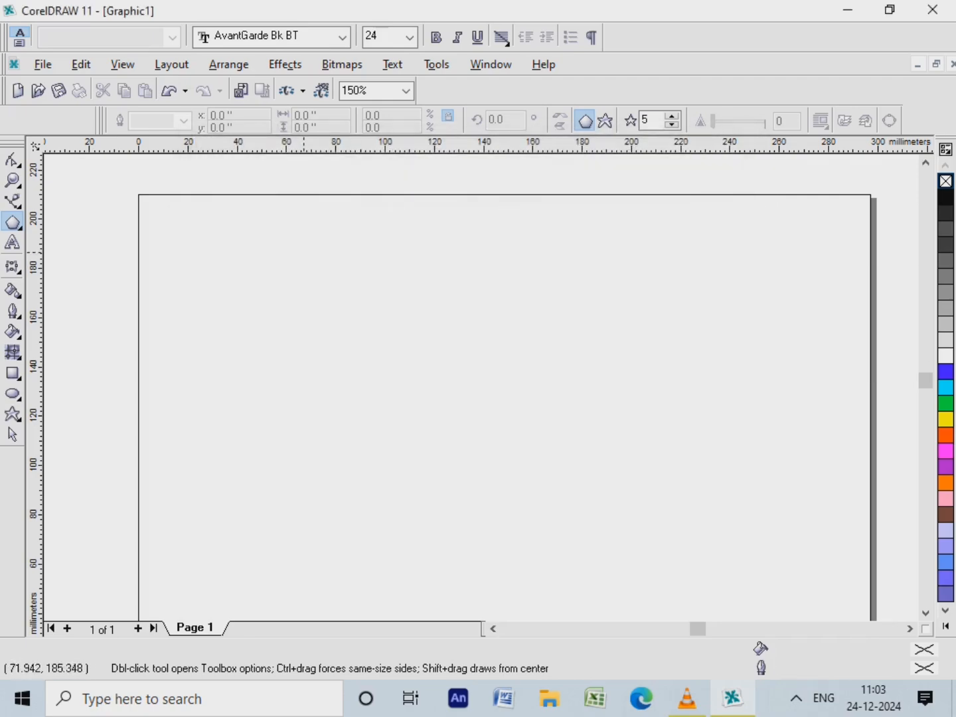
drag(244, 237, 456, 492)
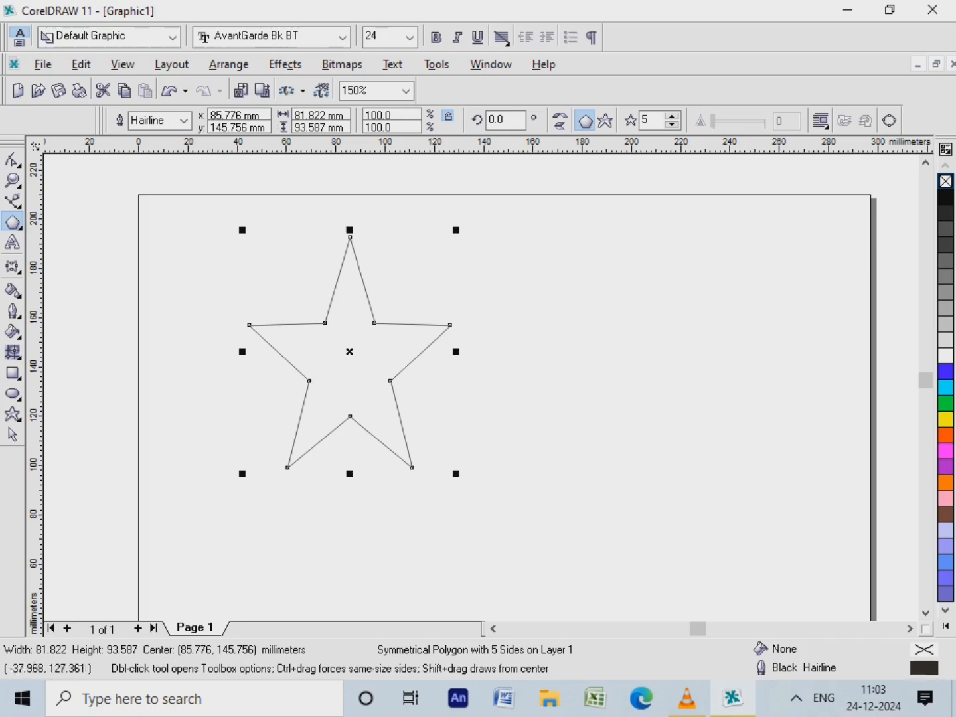
Convert the five-pointed star to curves
click(12, 433)
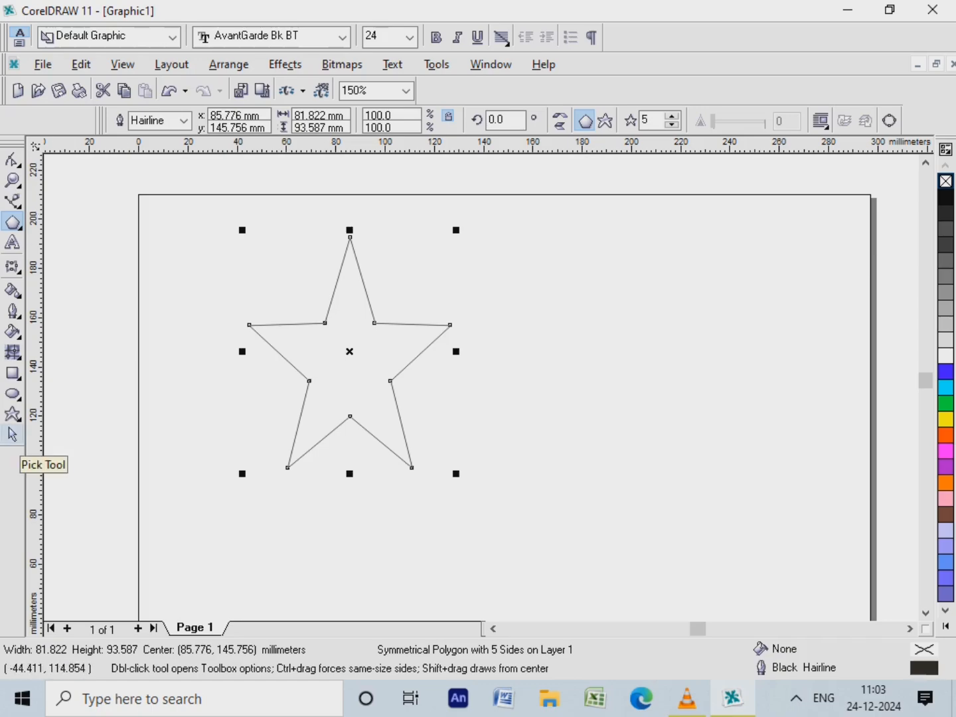
click(11, 434)
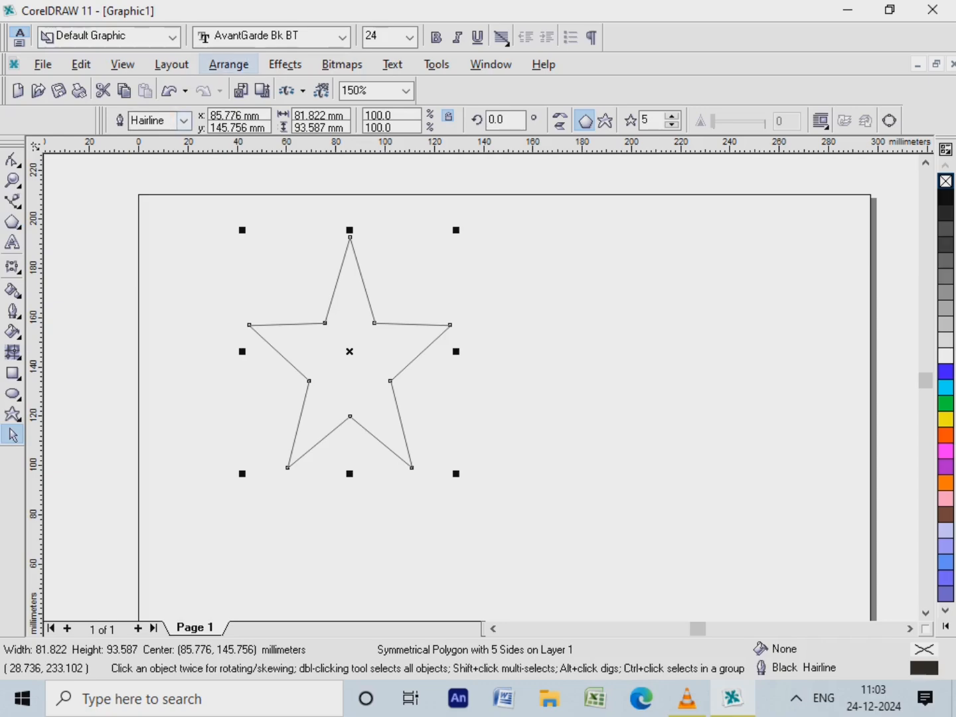
click(229, 63)
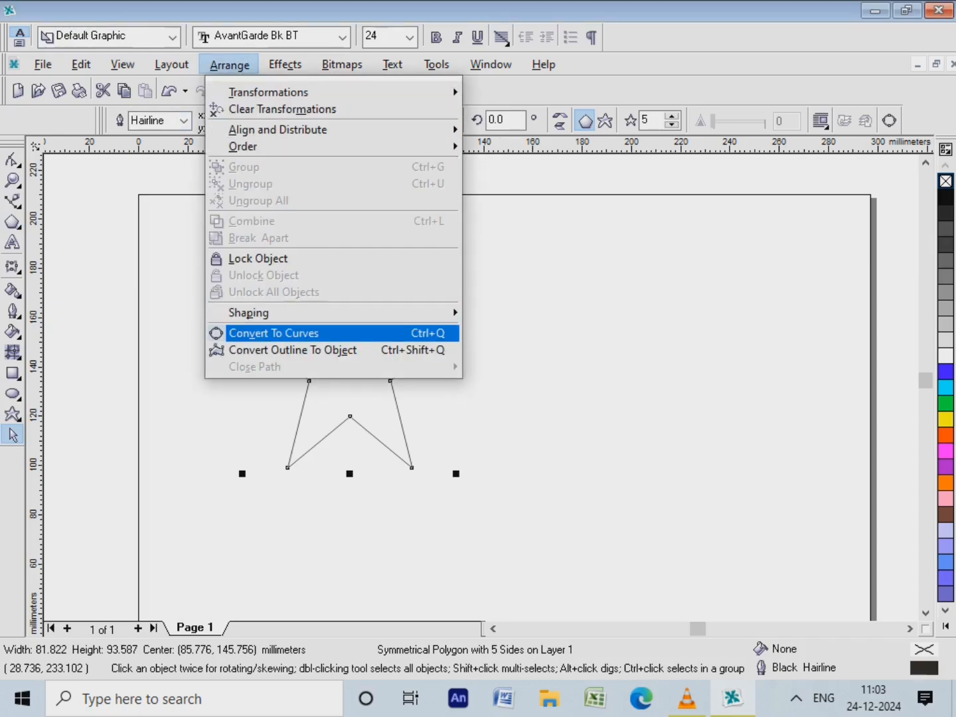
click(300, 332)
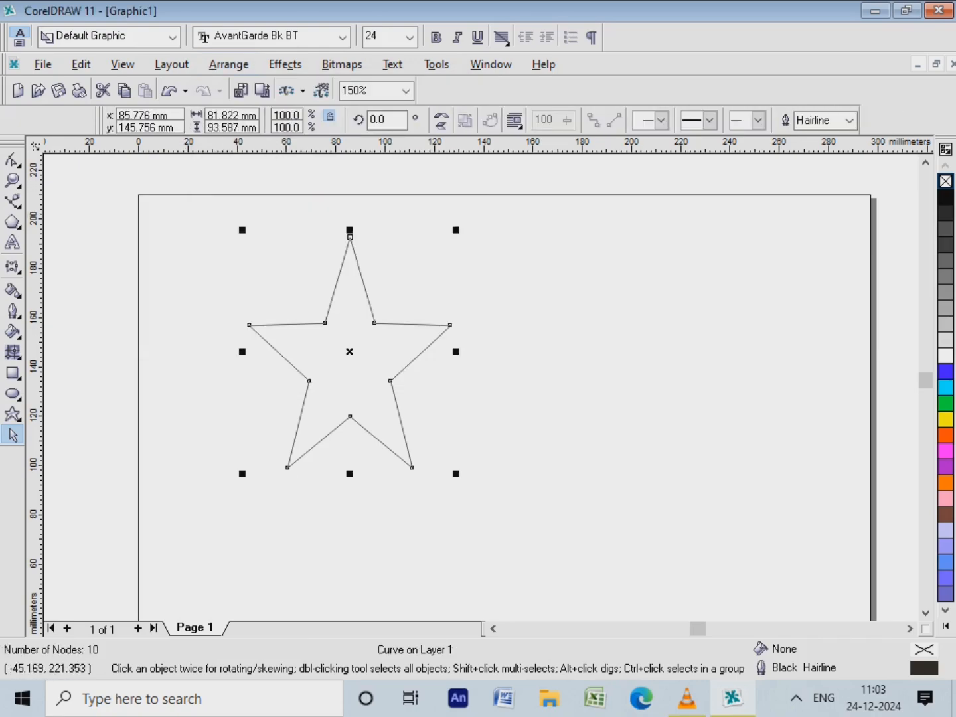
Add a node on the inner edge of the star's lower-left arm and move it across to about (113.7, 152.5) mm
click(12, 159)
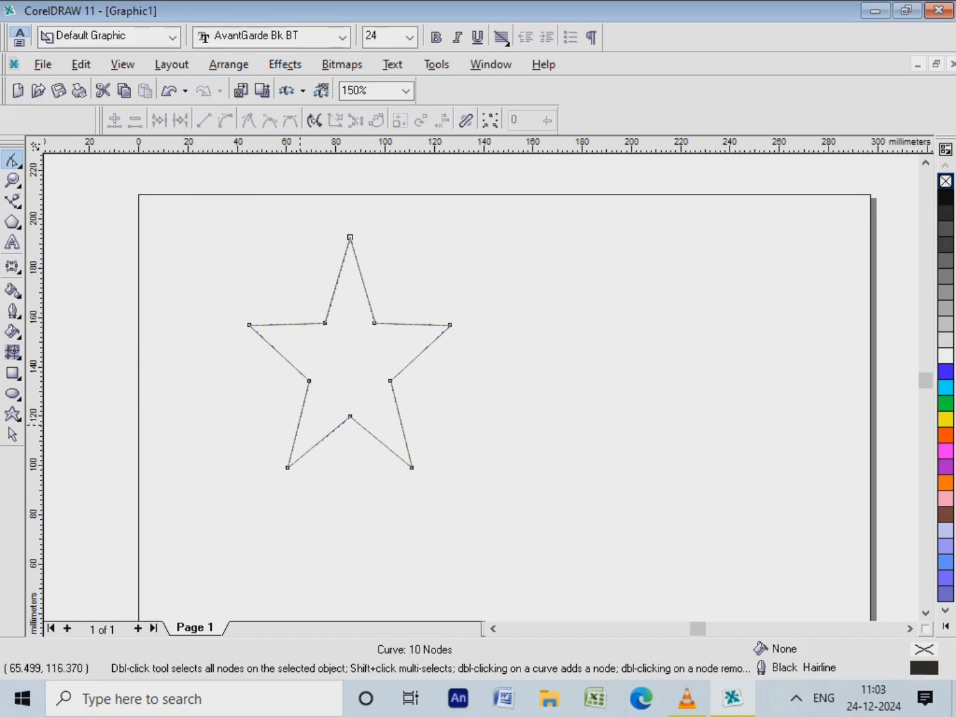
double_click(297, 424)
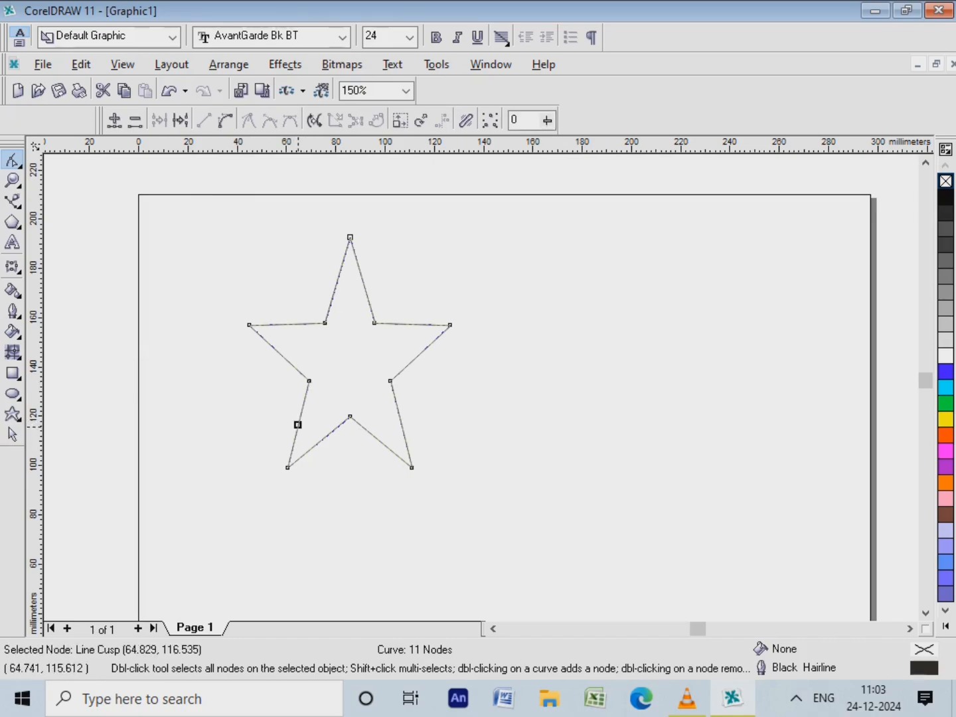
drag(298, 424, 417, 335)
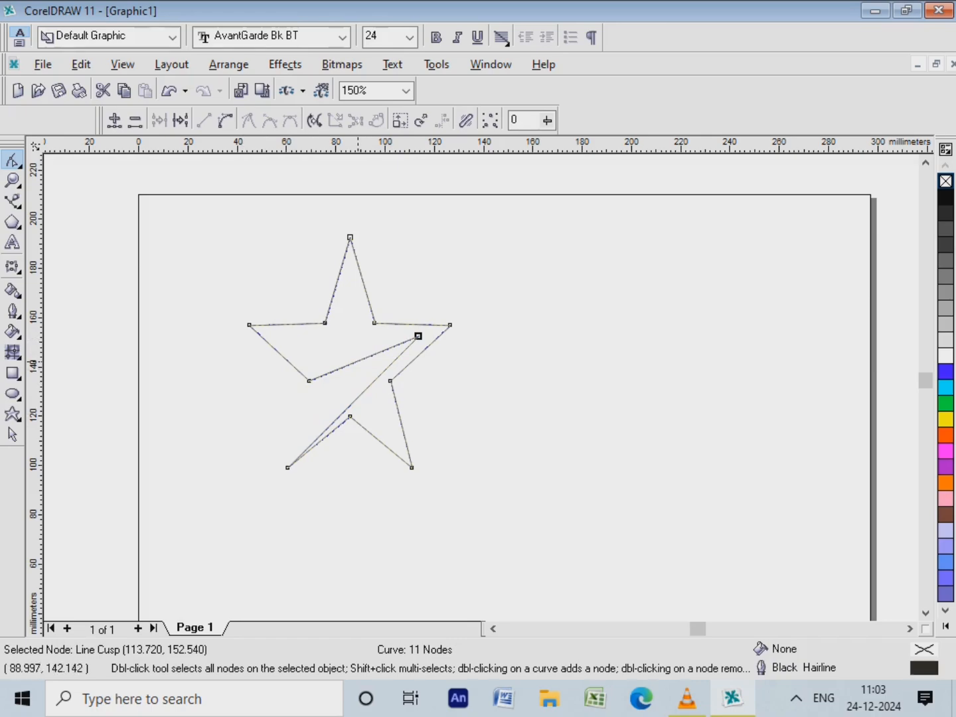
Convert both segments beside the added node to curves, bow them upward, and shift the node to about (117.5, 153.7) mm
right_click(356, 360)
click(391, 434)
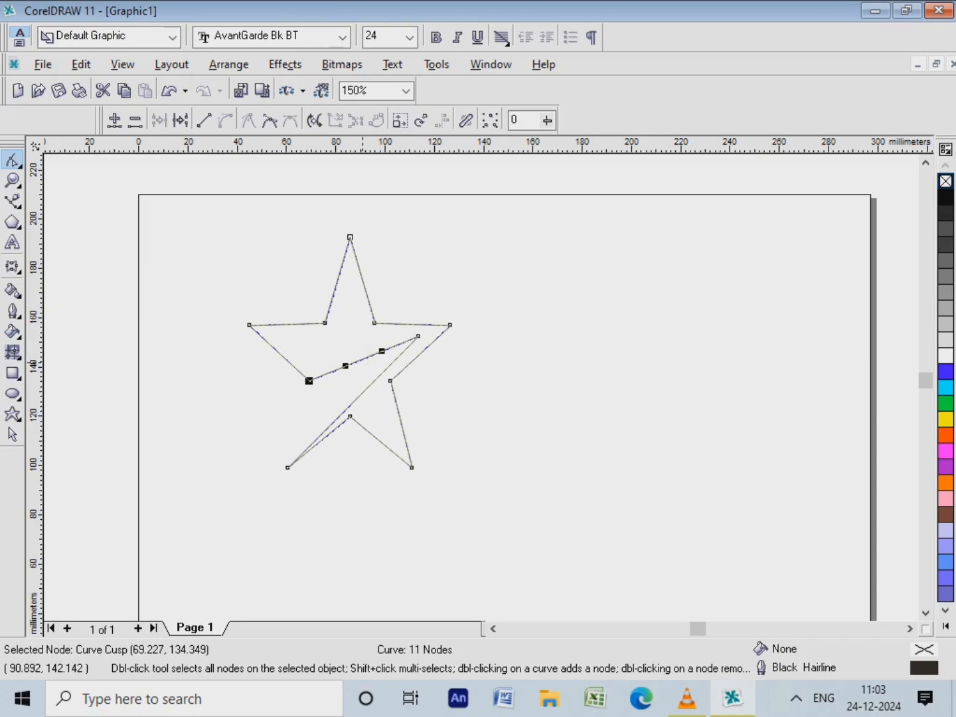
drag(362, 359, 362, 341)
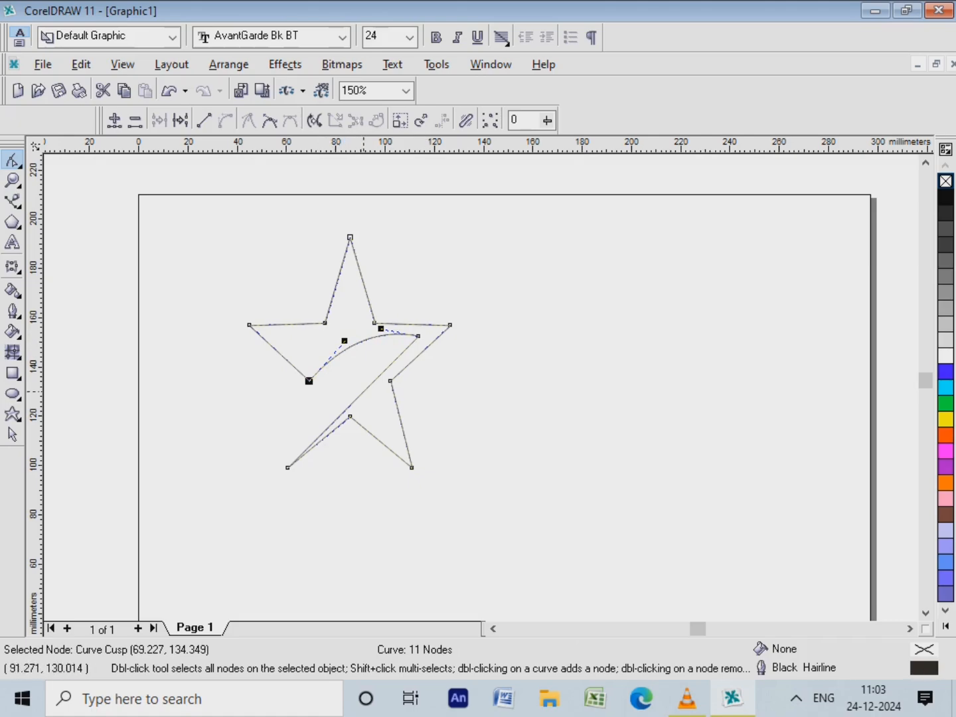
click(363, 392)
right_click(364, 391)
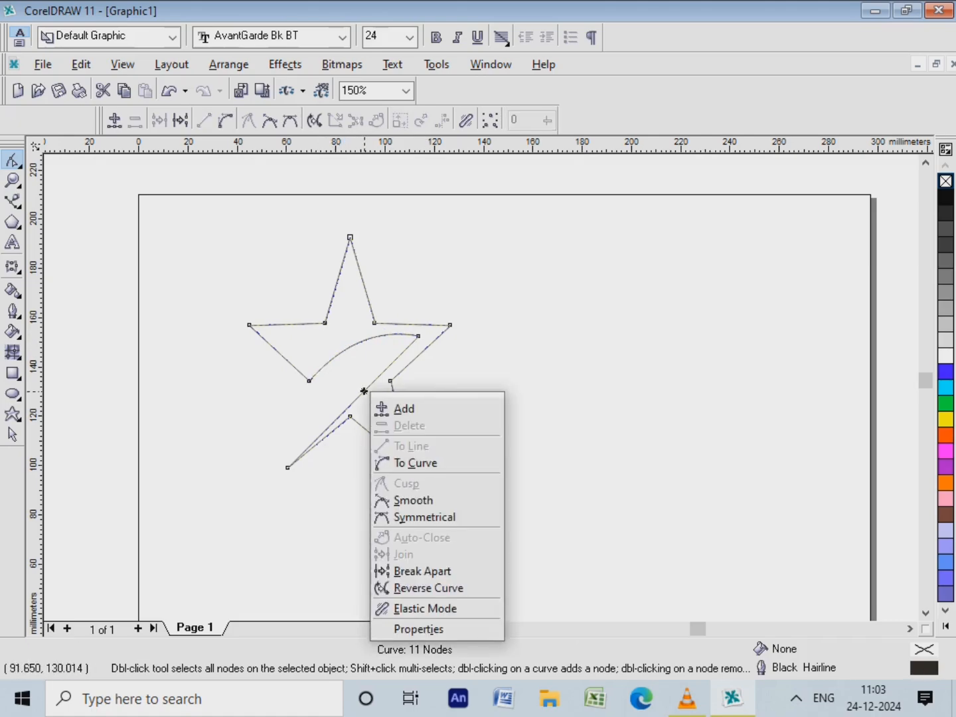
key(Return)
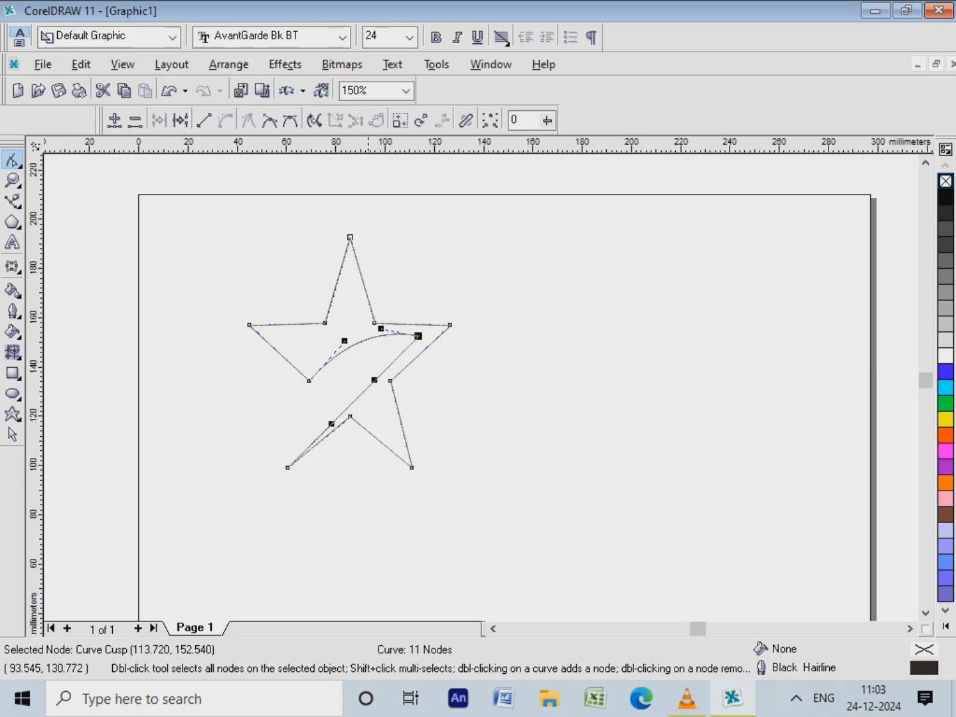
drag(368, 387, 362, 364)
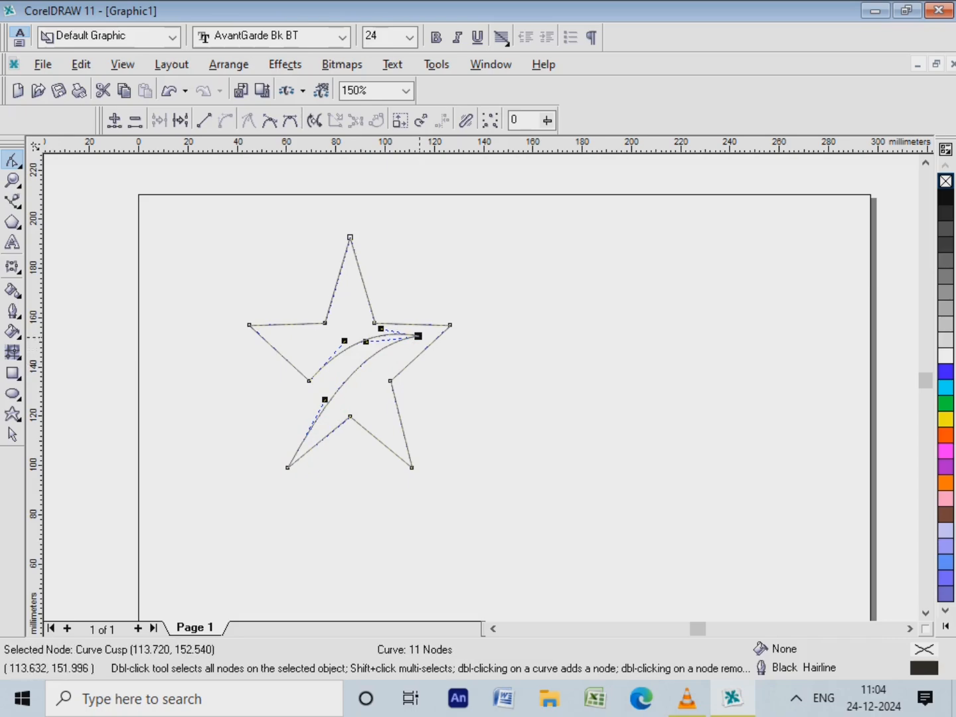
drag(417, 337, 427, 333)
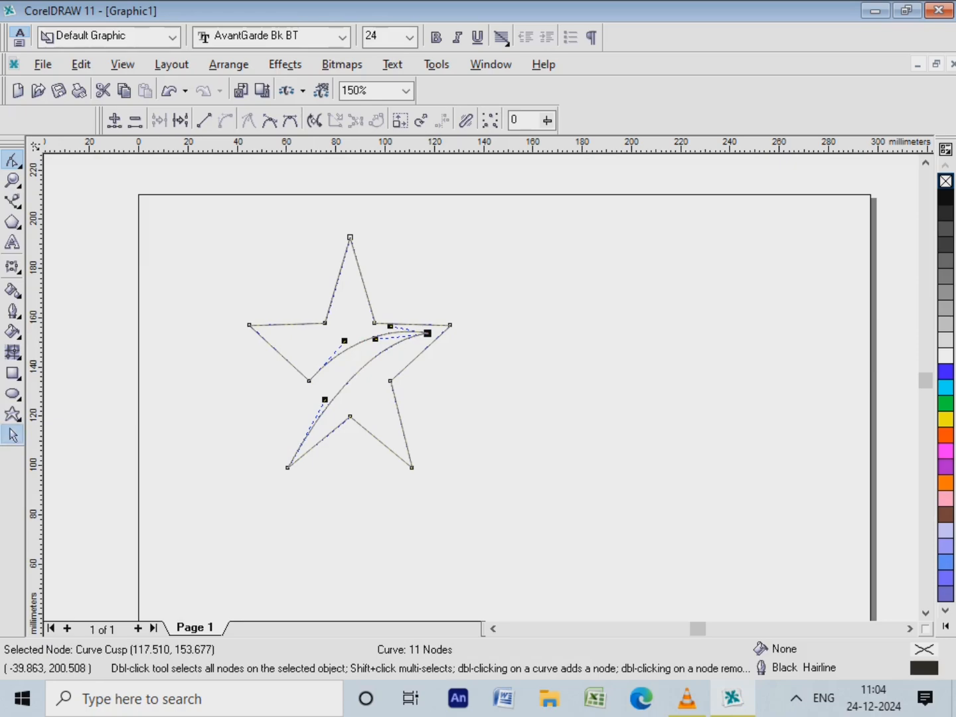
Fill the star blue and place it at about 70 × 80 mm in the page's upper-left corner
click(13, 434)
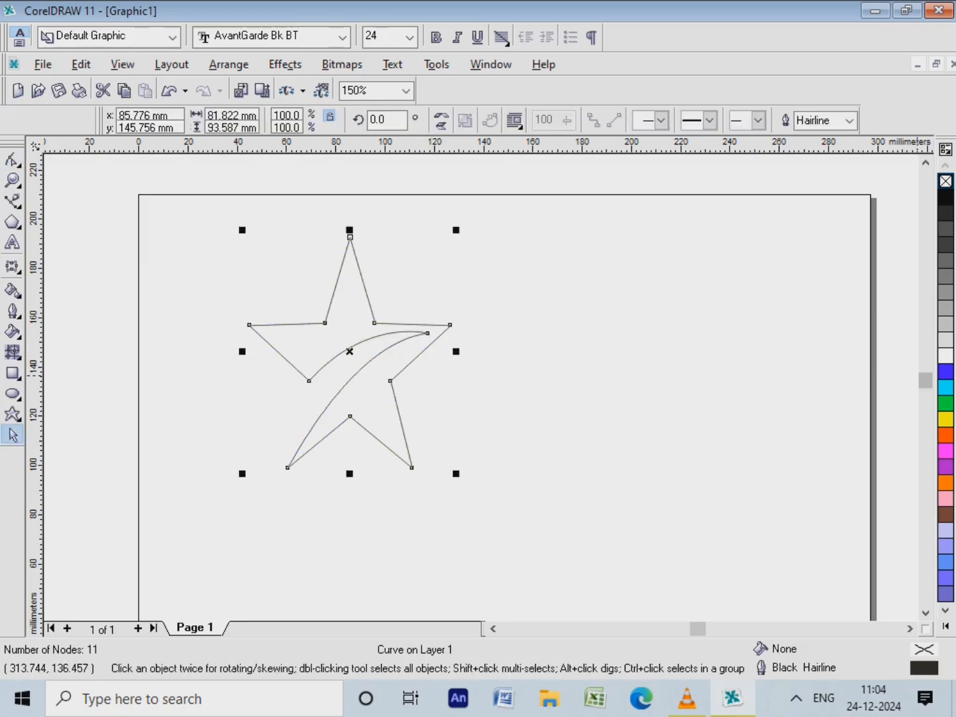
click(945, 372)
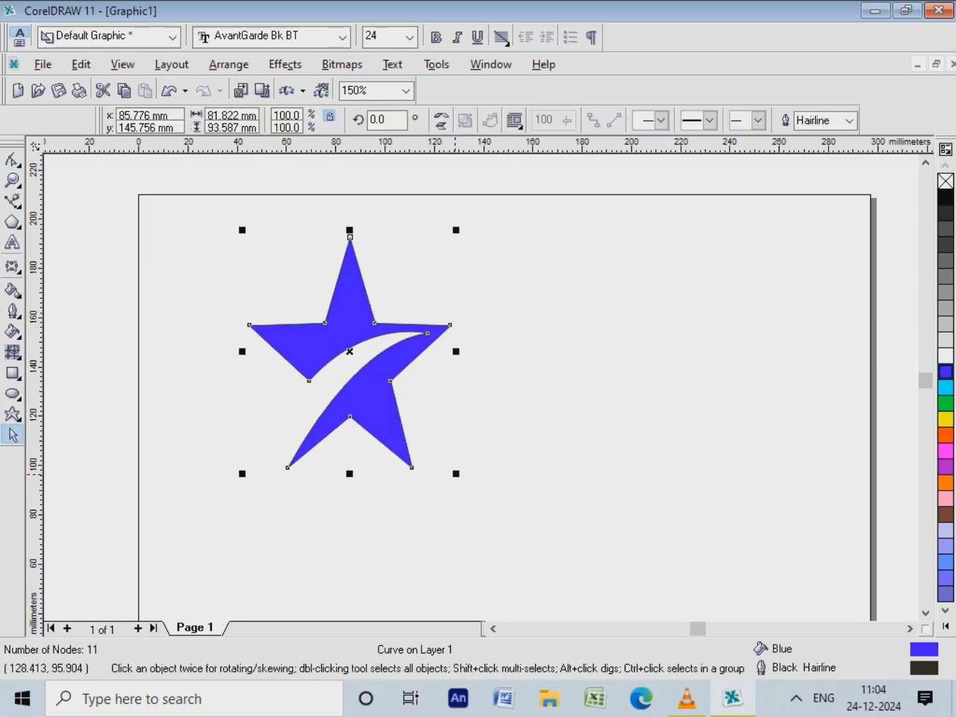
drag(456, 473, 428, 441)
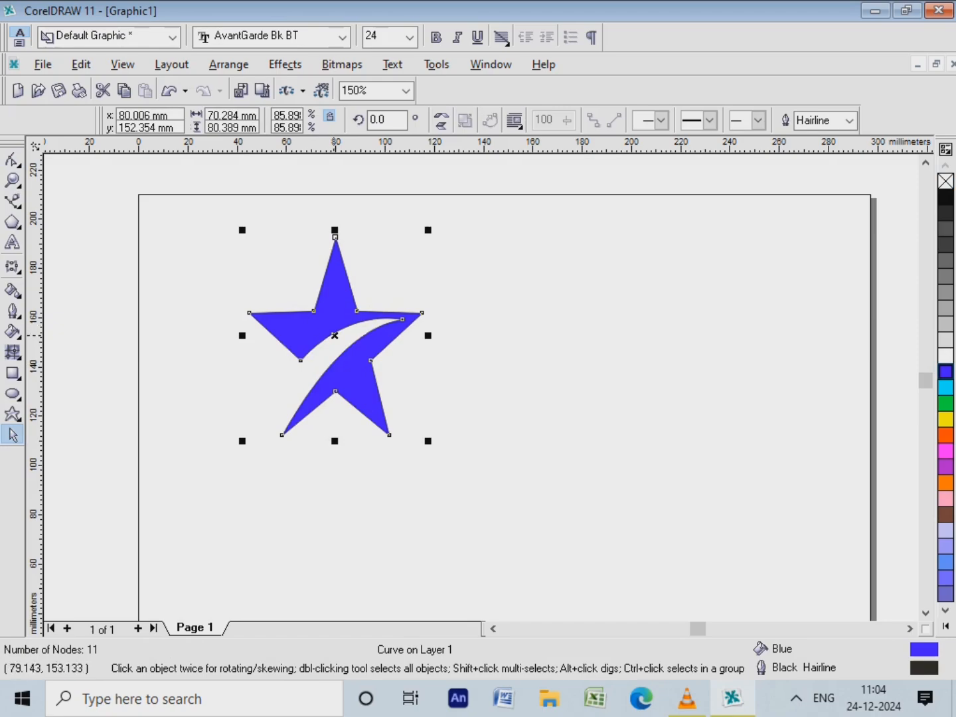
drag(334, 334, 231, 294)
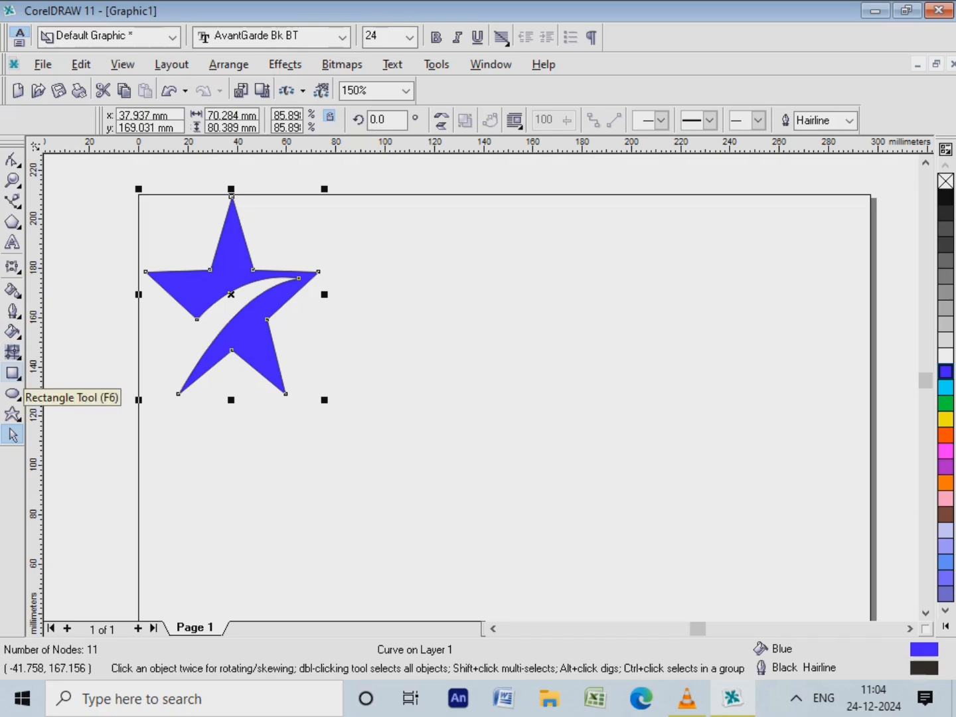
Draw a rectangle about 121 × 50 mm beside the star, rounding its upper-left corner to about 24 and its lower-right corner to about 23
click(12, 374)
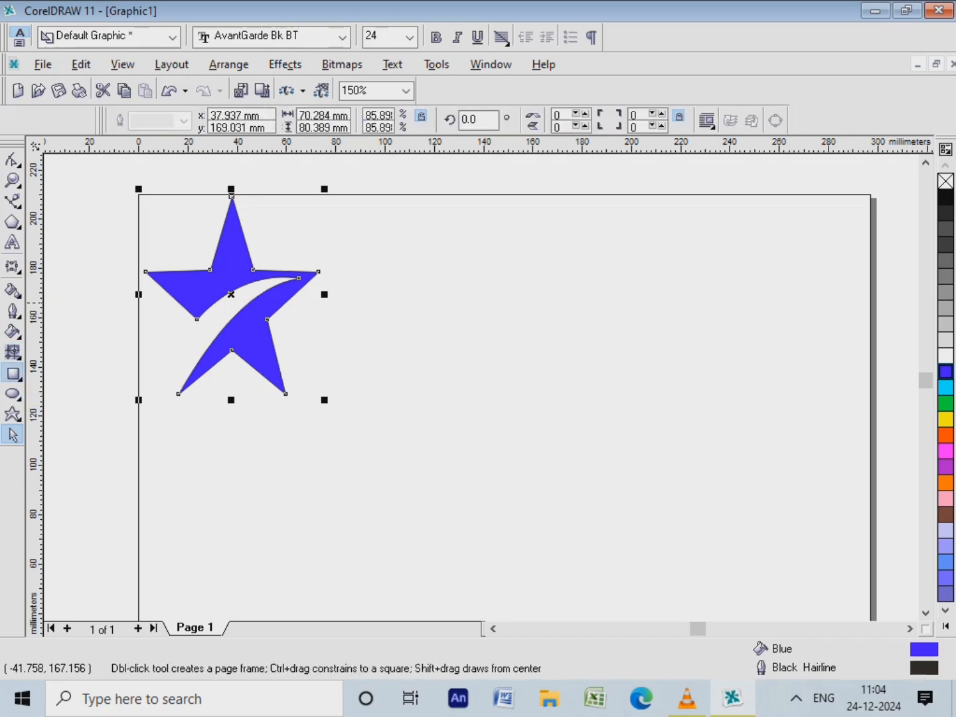
drag(413, 266, 711, 391)
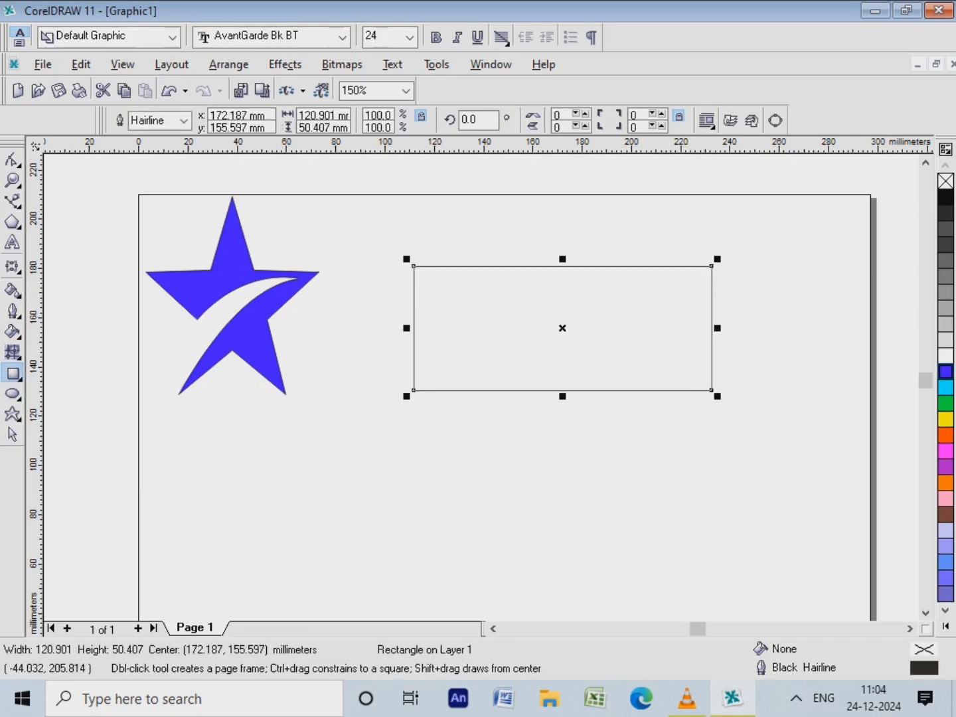
click(13, 435)
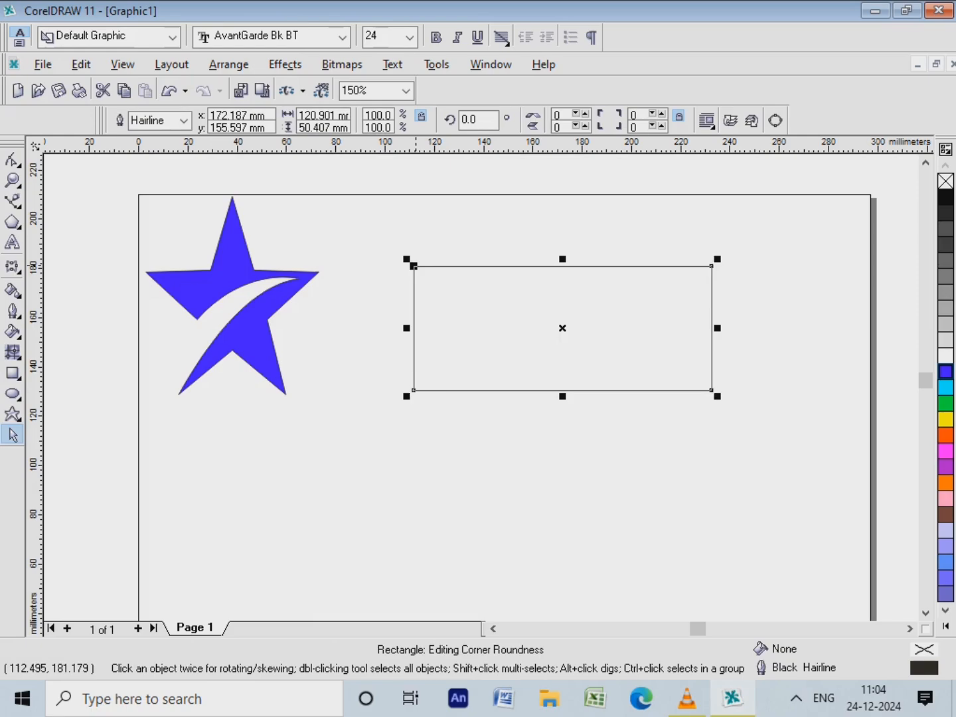
drag(414, 265, 424, 280)
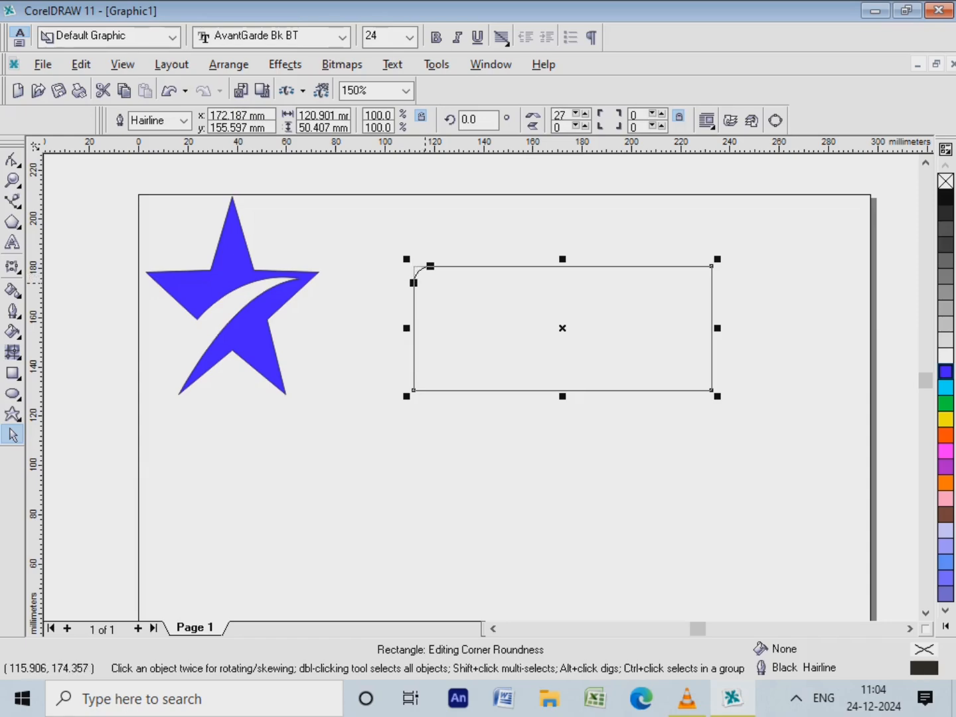
drag(424, 279, 425, 278)
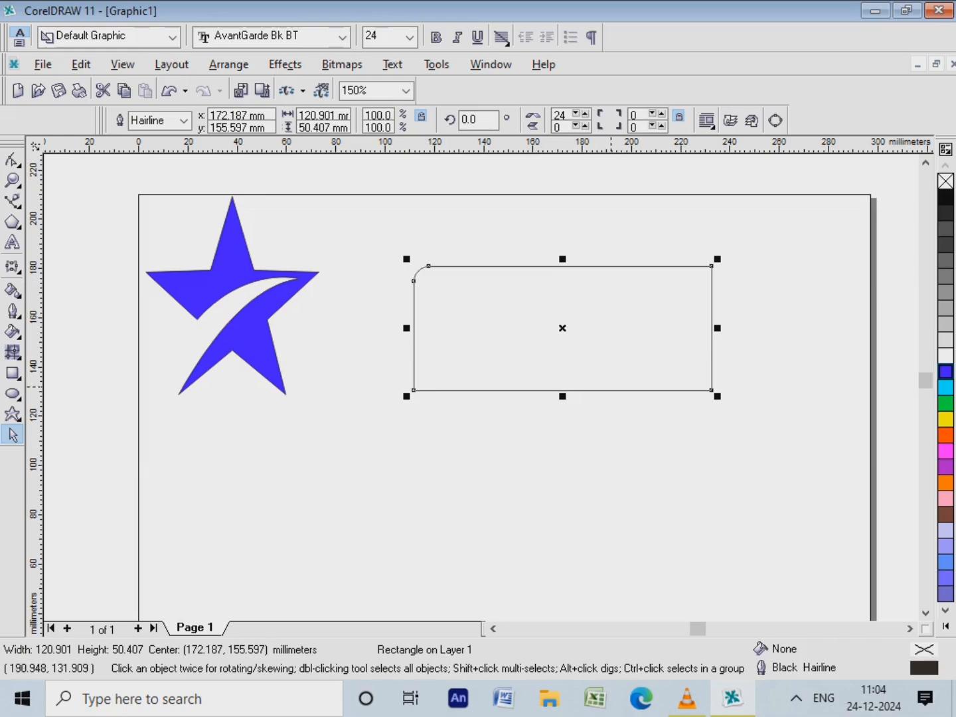
drag(712, 390, 709, 373)
click(712, 392)
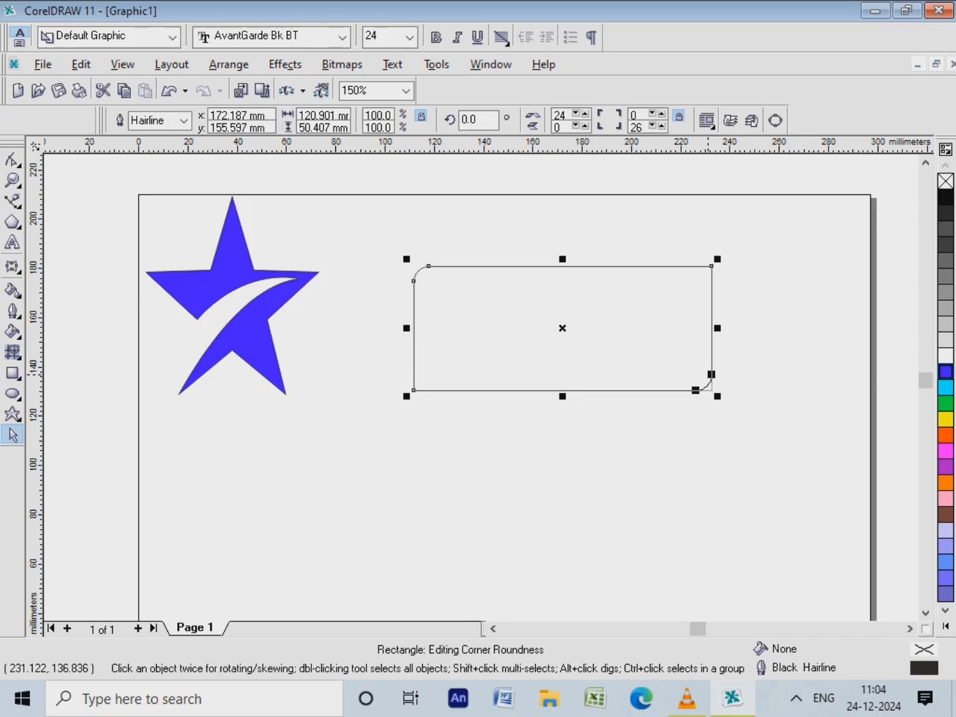
drag(710, 374, 710, 376)
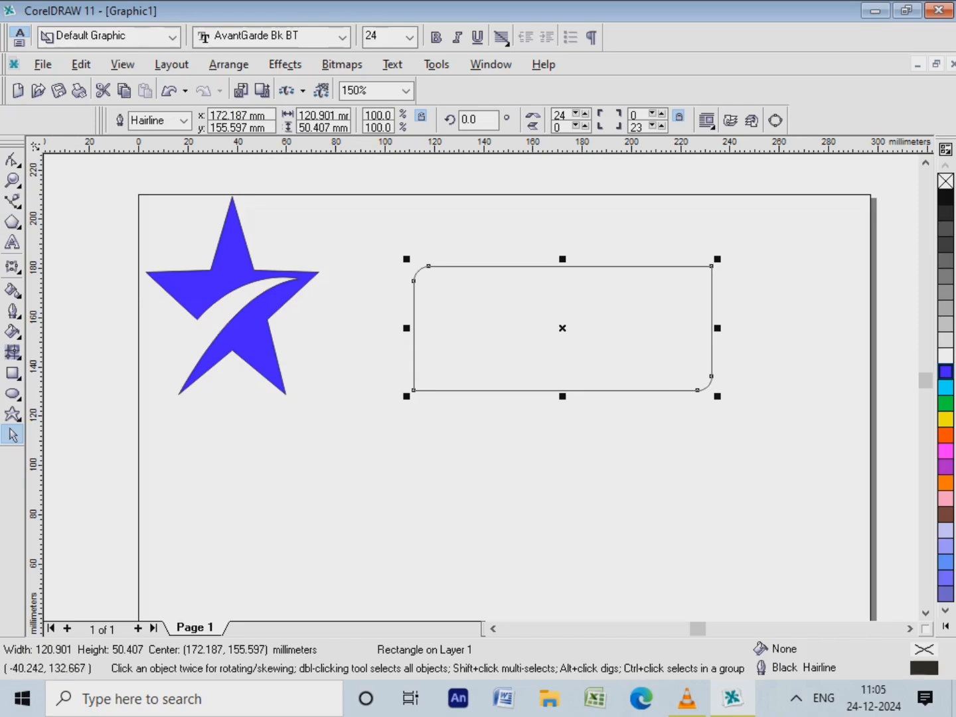
Place a vertical guideline at about 158 mm and cut the rectangle in two along it with the Knife tool
drag(292, 404, 529, 439)
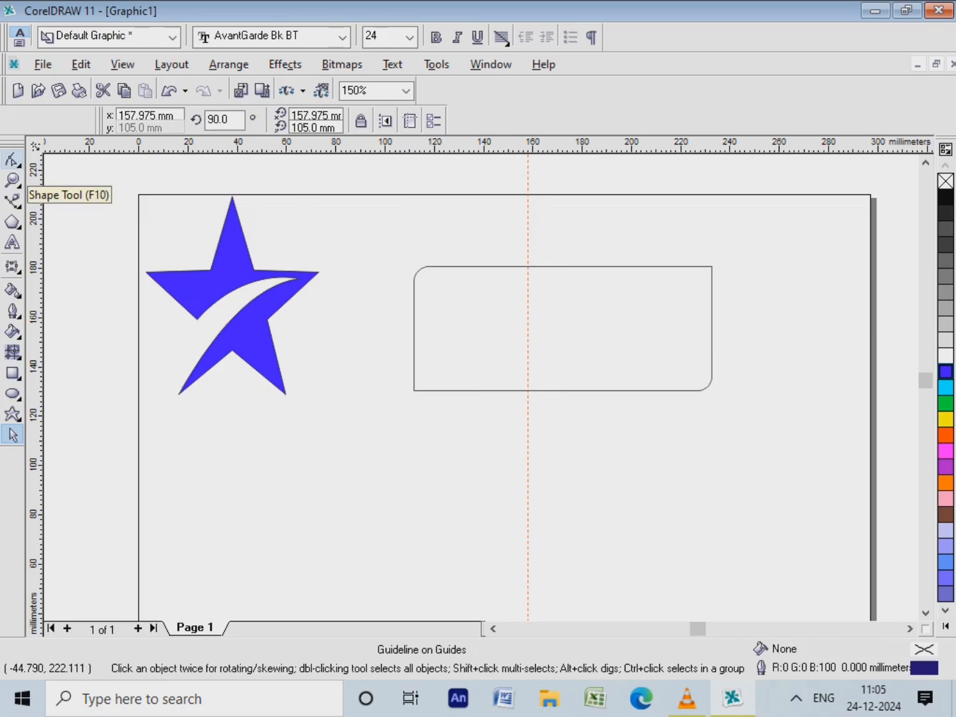
click(12, 159)
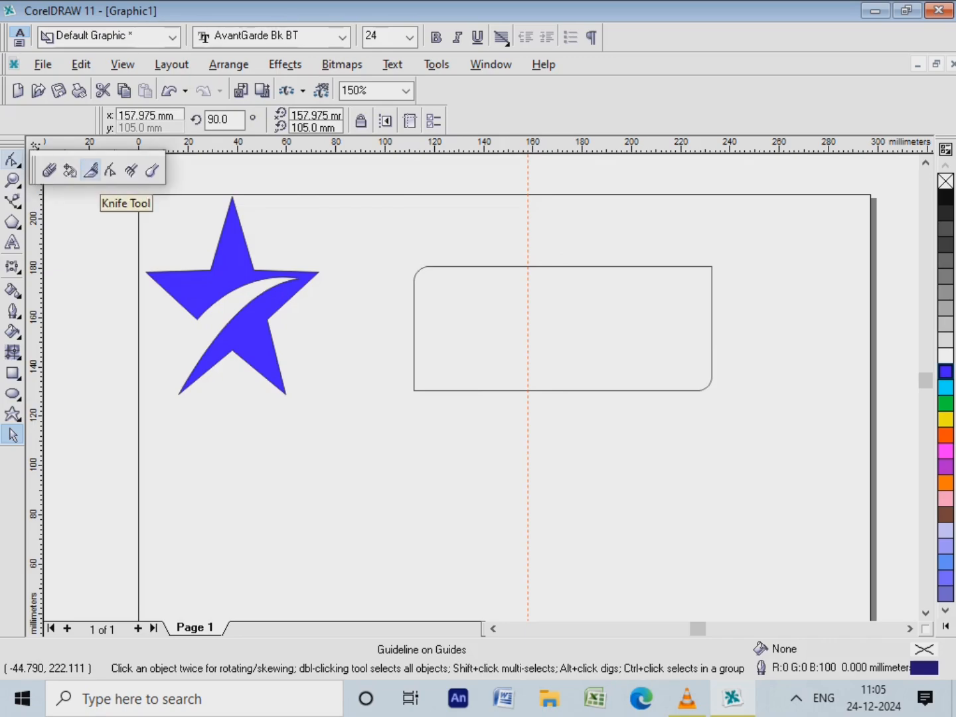
click(91, 170)
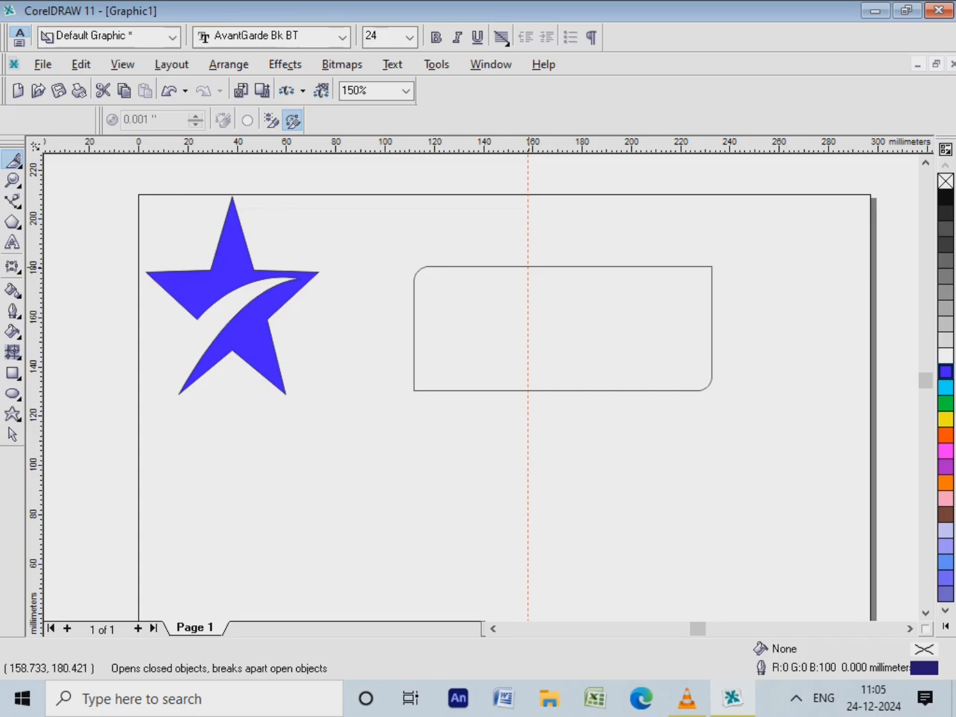
click(529, 266)
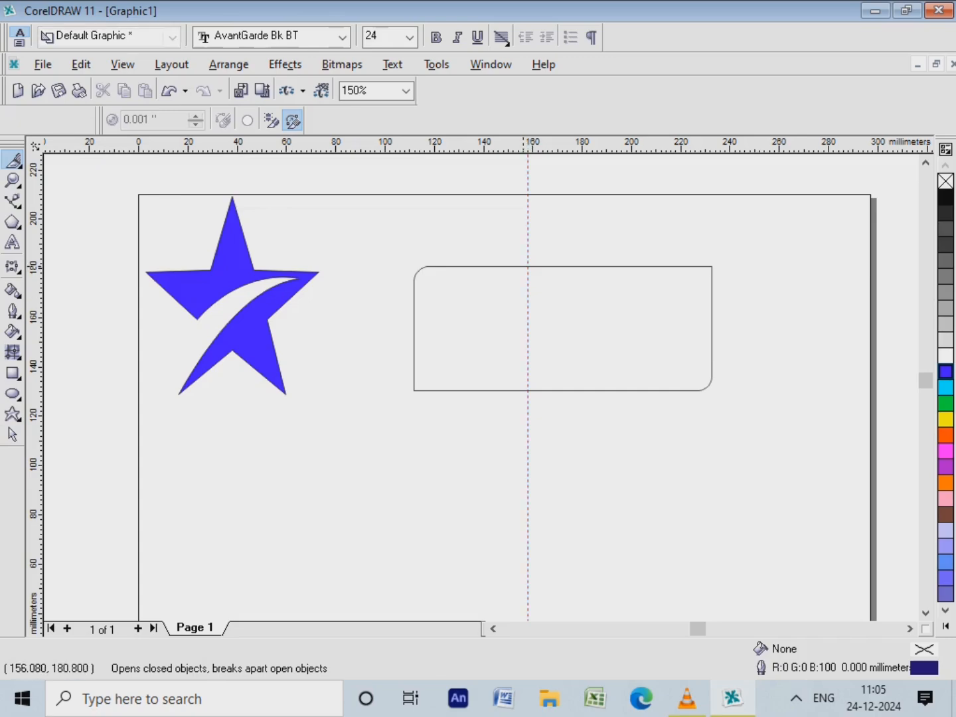
mouse_move(530, 267)
mouse_down()
mouse_move(539, 340)
mouse_move(532, 400)
mouse_move(528, 392)
mouse_up()
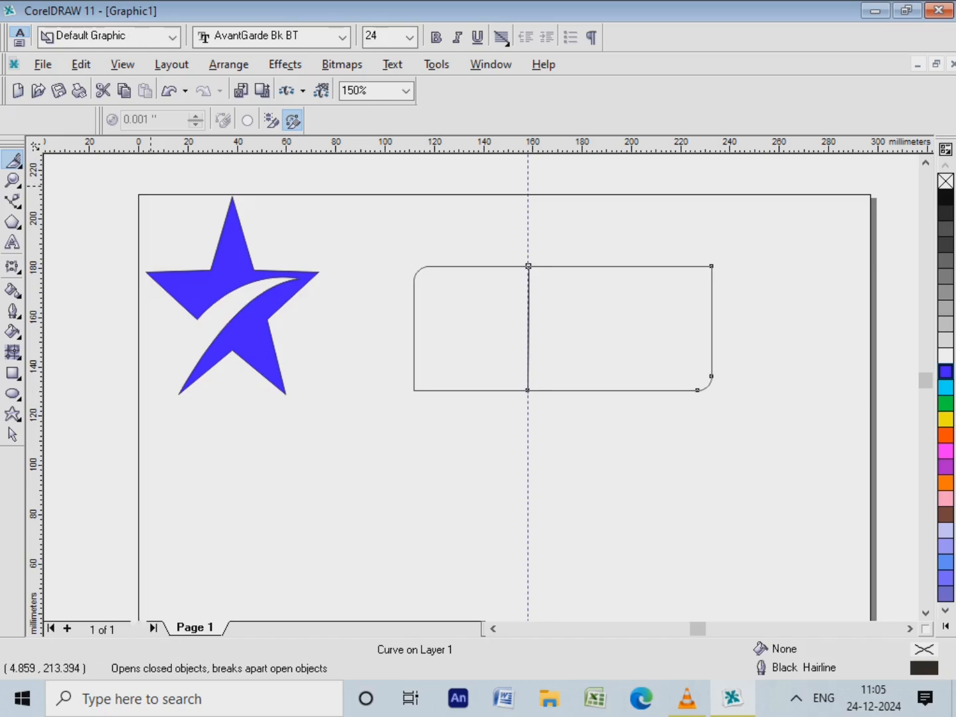
Fill the larger part of the split rectangle, with the rounded lower-right corner, blue and delete the vertical guideline
click(13, 435)
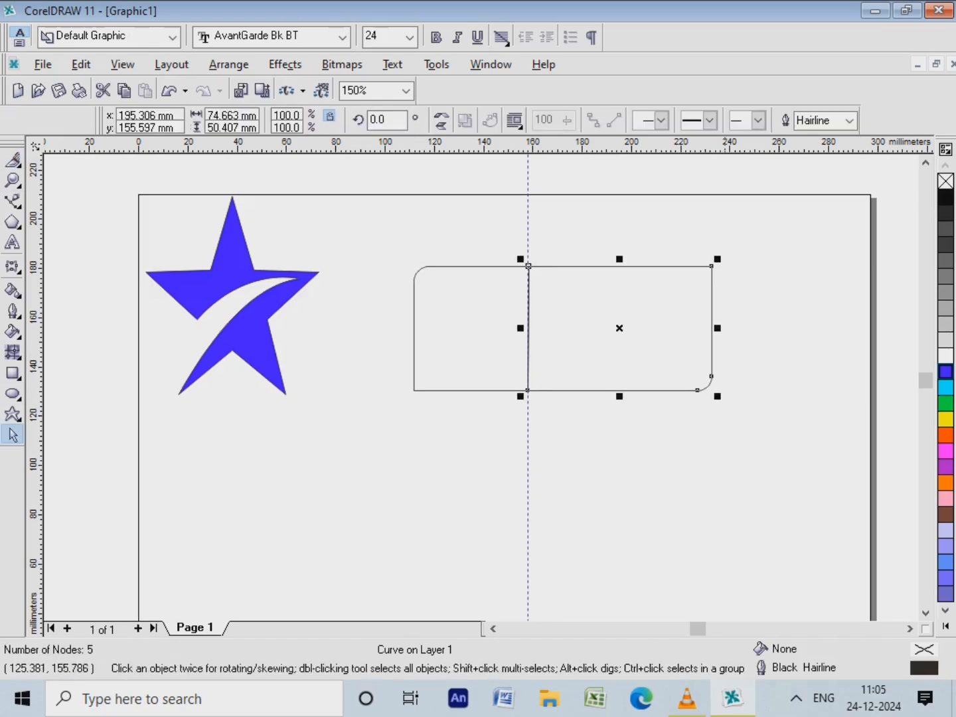
click(945, 372)
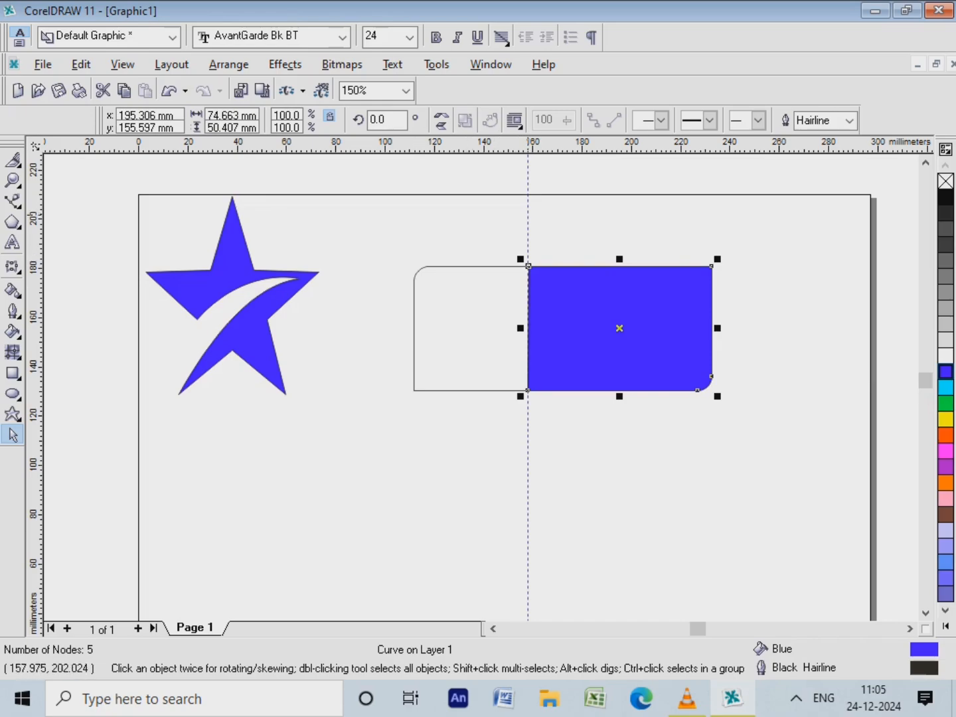
right_click(529, 215)
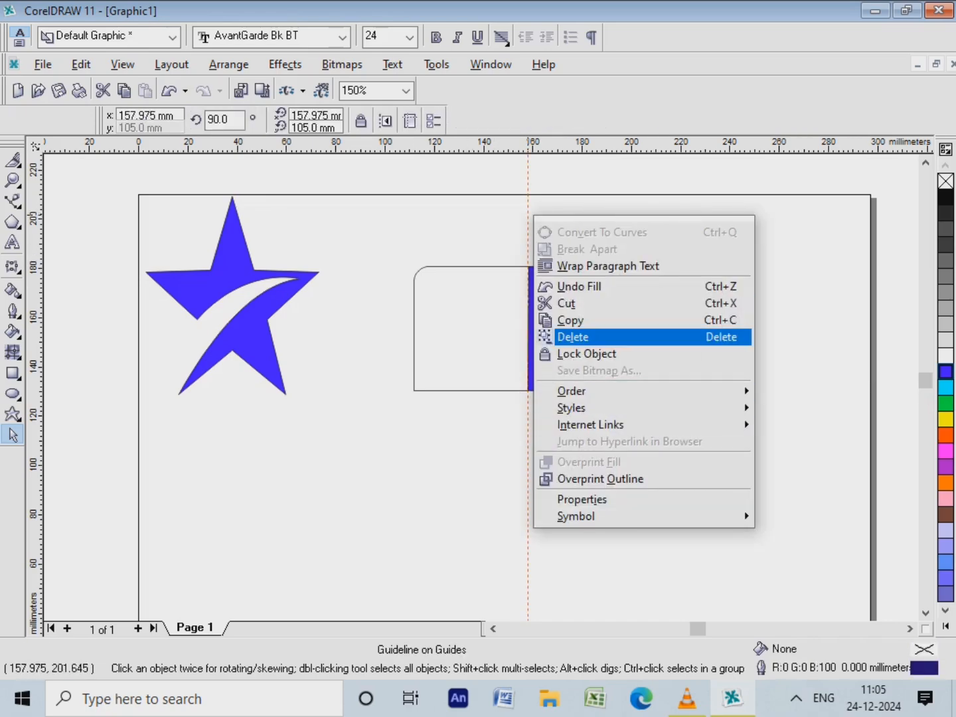
click(573, 337)
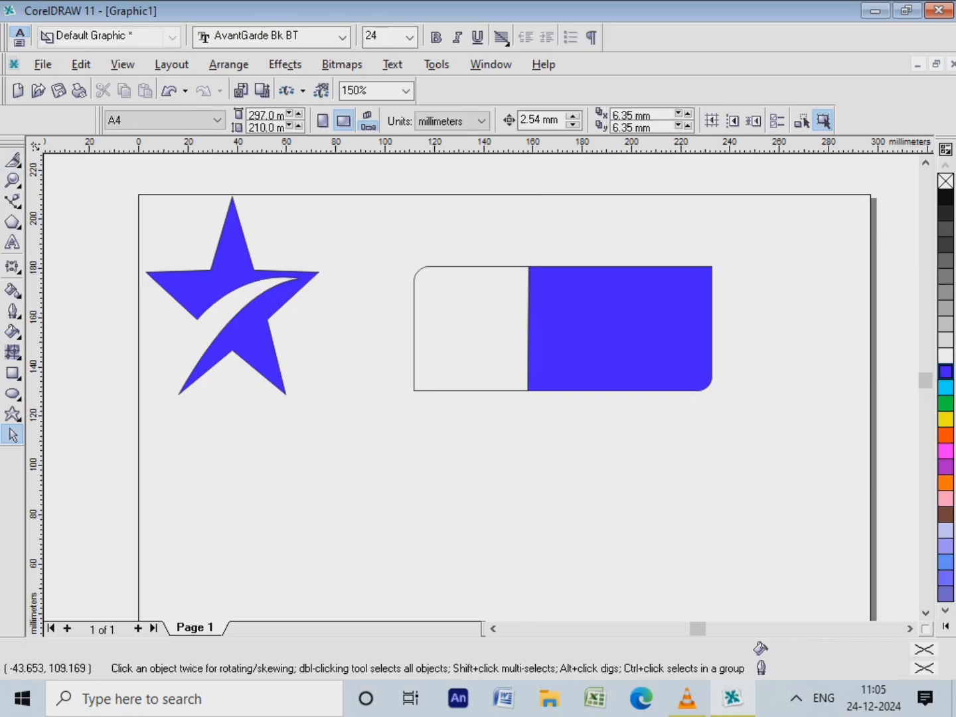
Scale the star down to about 41 × 47 mm and centre it inside the unfilled part of the rectangle
click(220, 291)
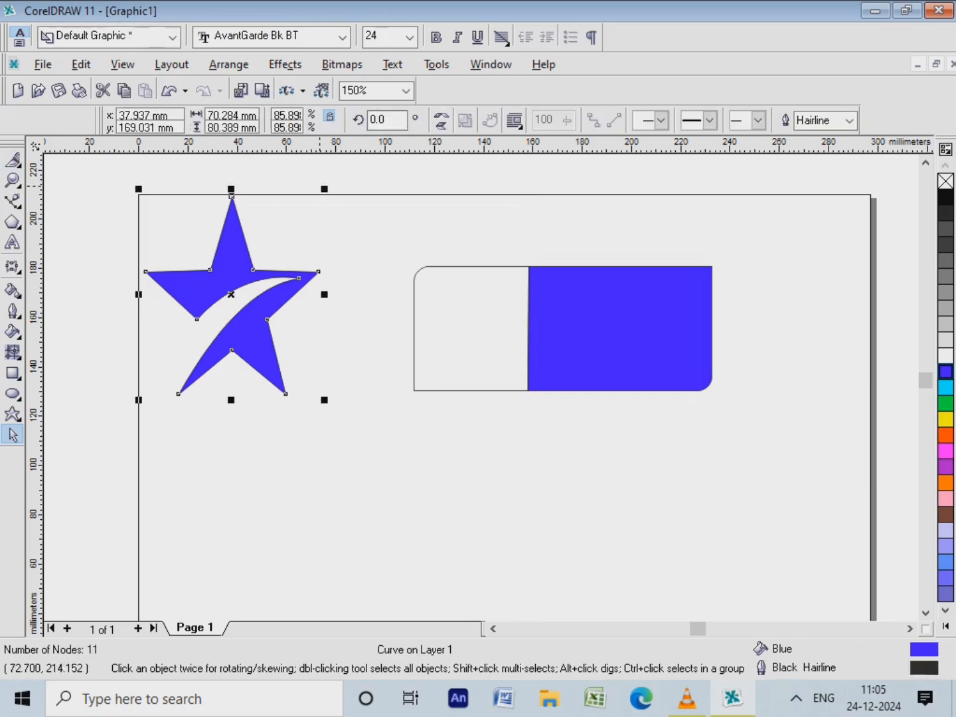
drag(323, 189, 253, 270)
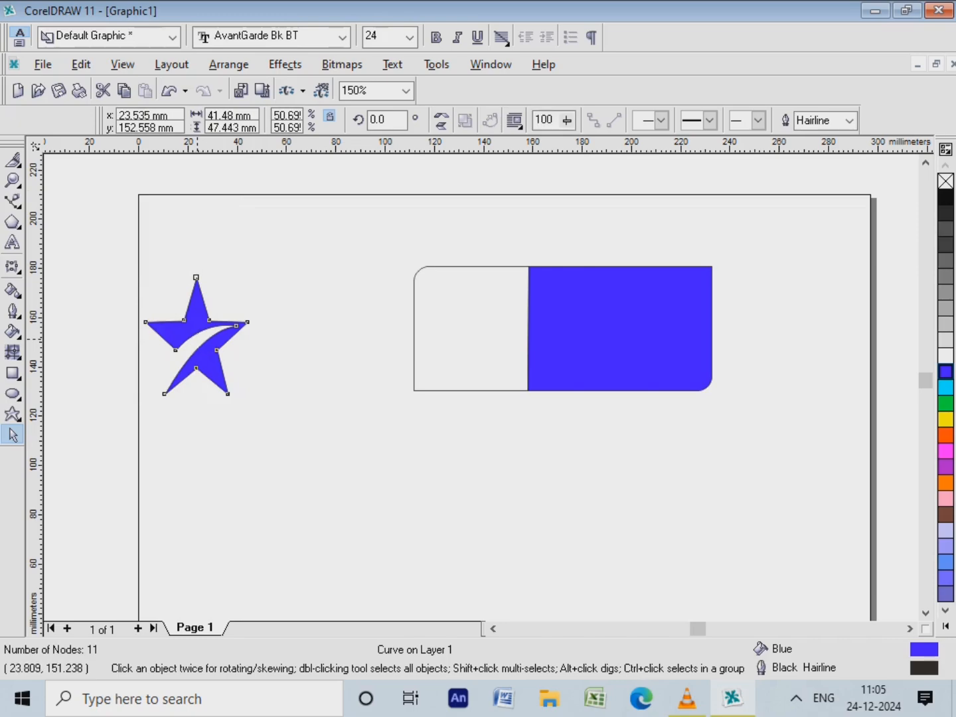
drag(195, 286, 427, 269)
drag(463, 326, 470, 330)
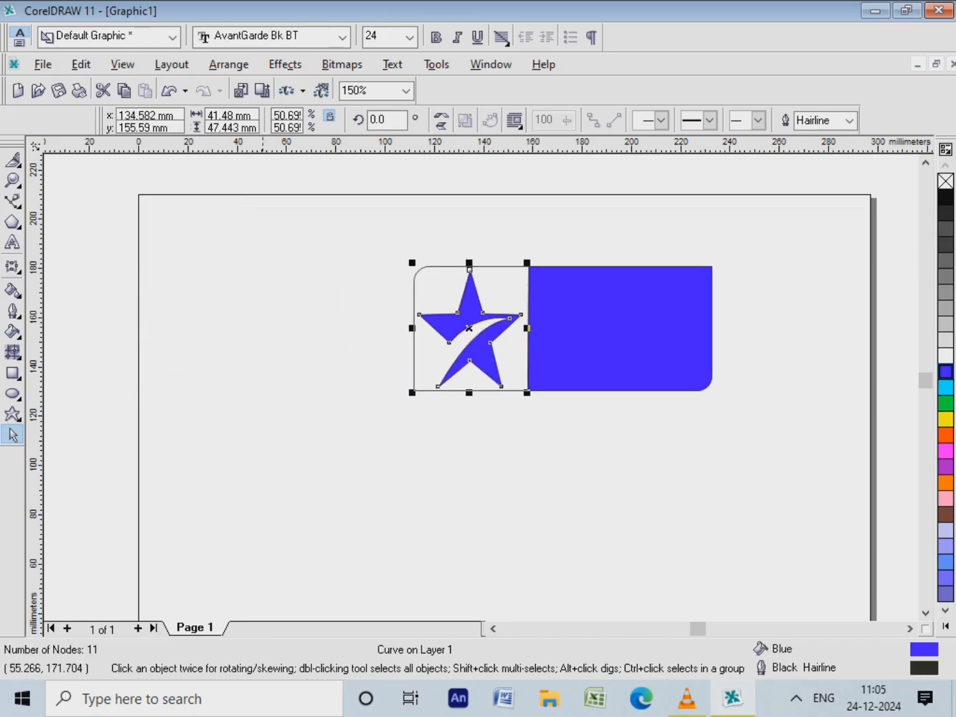
click(275, 289)
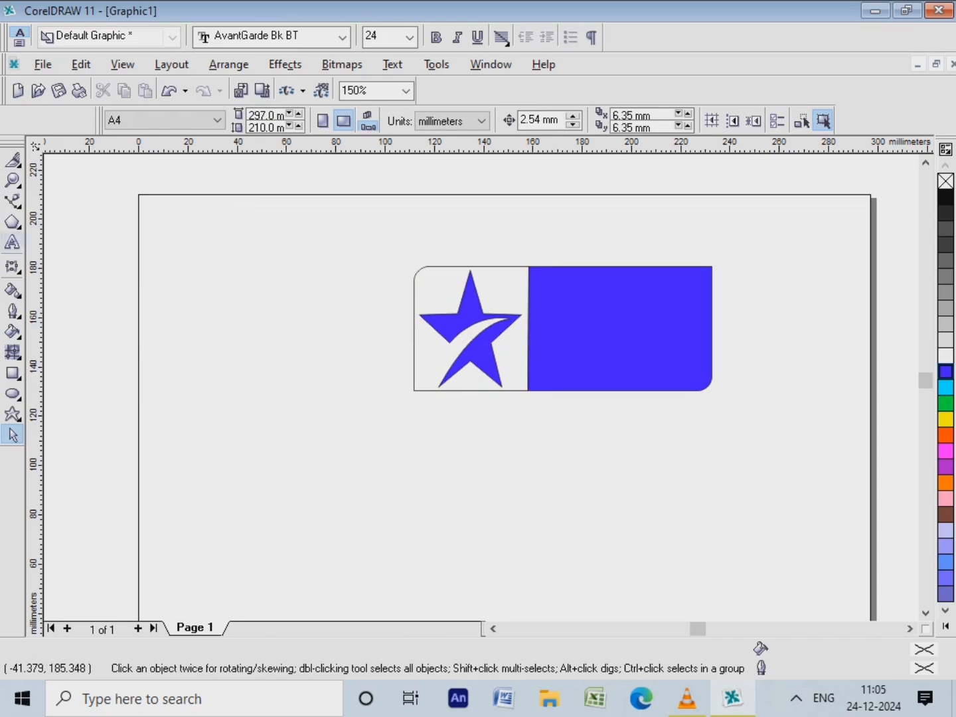
Add the artistic text "STAR" in the empty upper-left area of the page
click(12, 242)
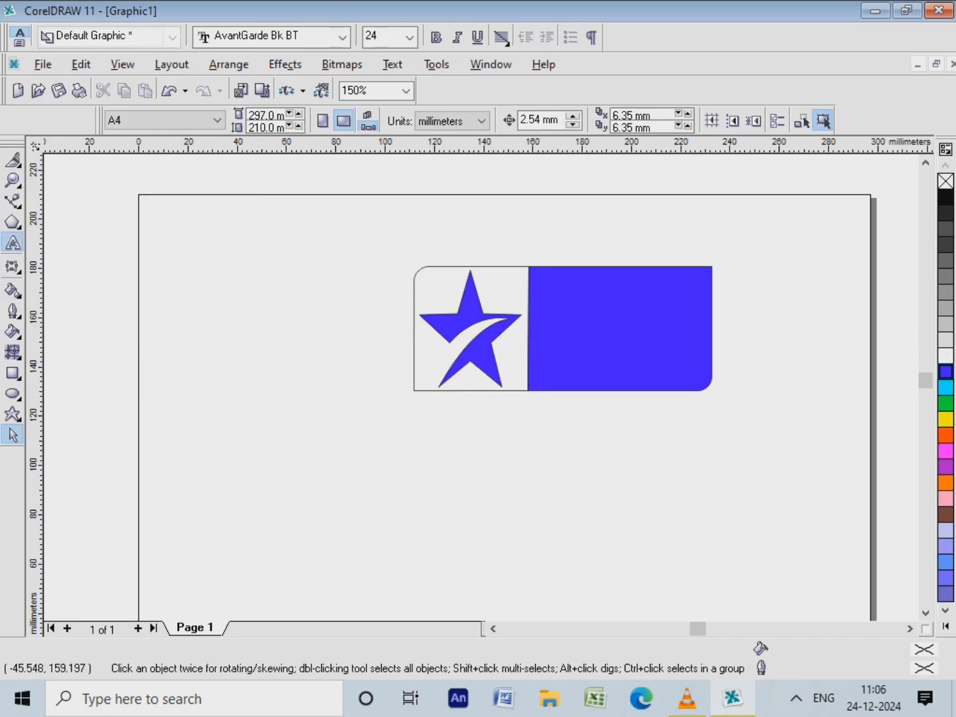
click(200, 252)
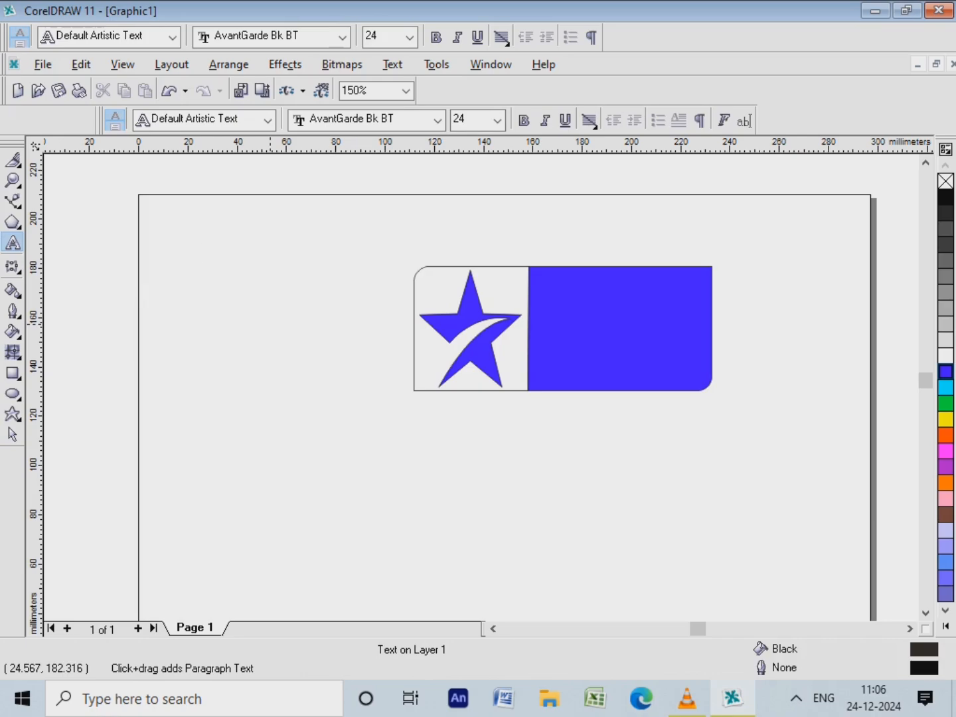
text(STA)
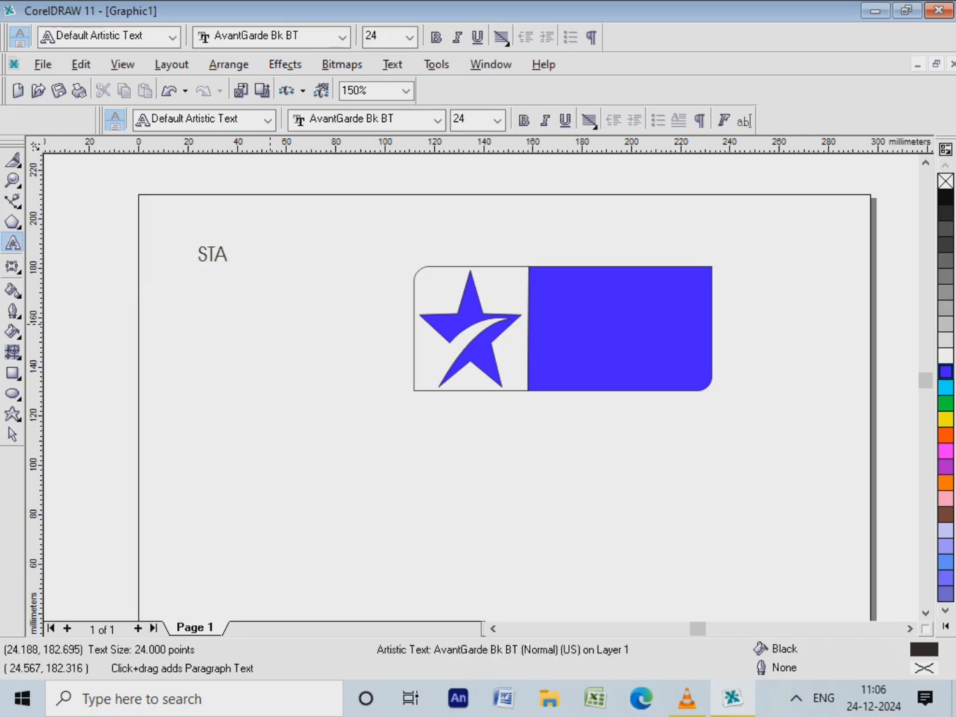
text(R)
Set the "STAR" text to the Arial font in bold
click(215, 254)
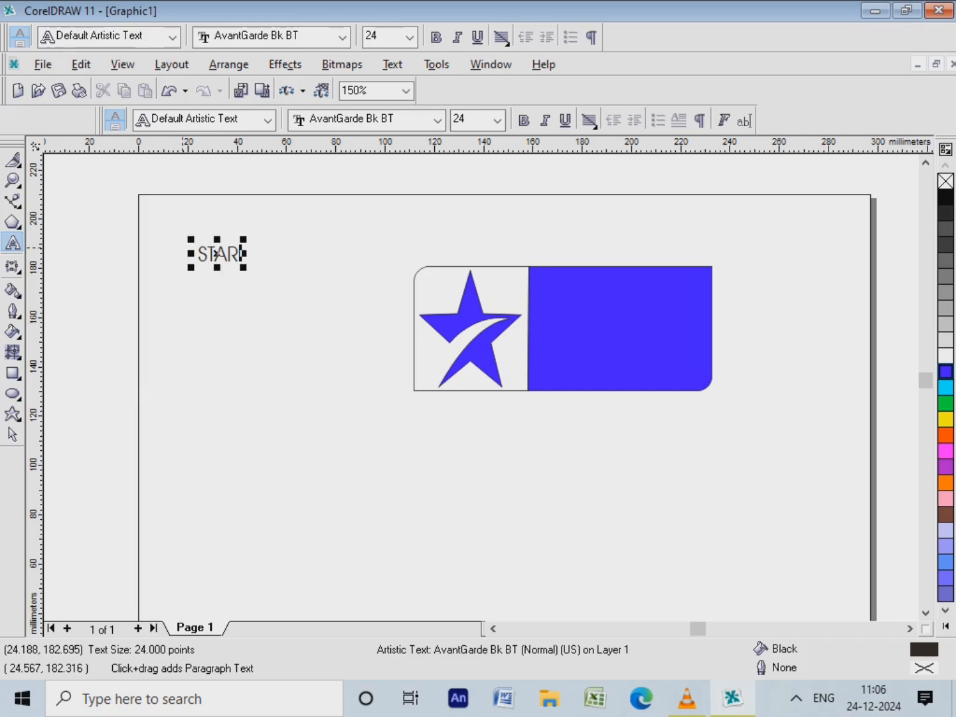
double_click(216, 254)
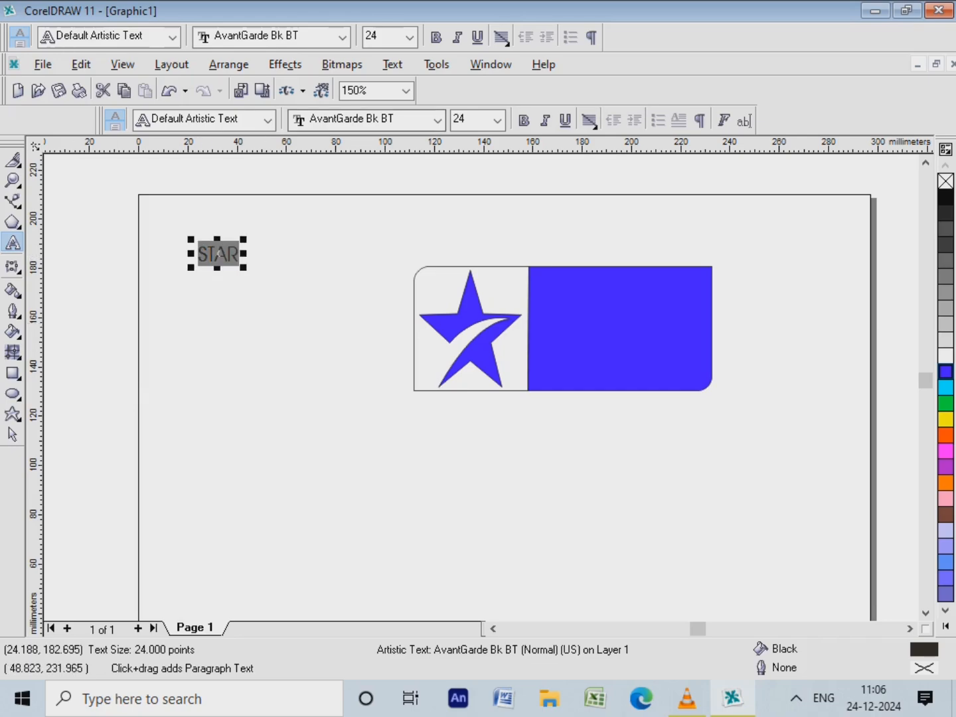
click(438, 119)
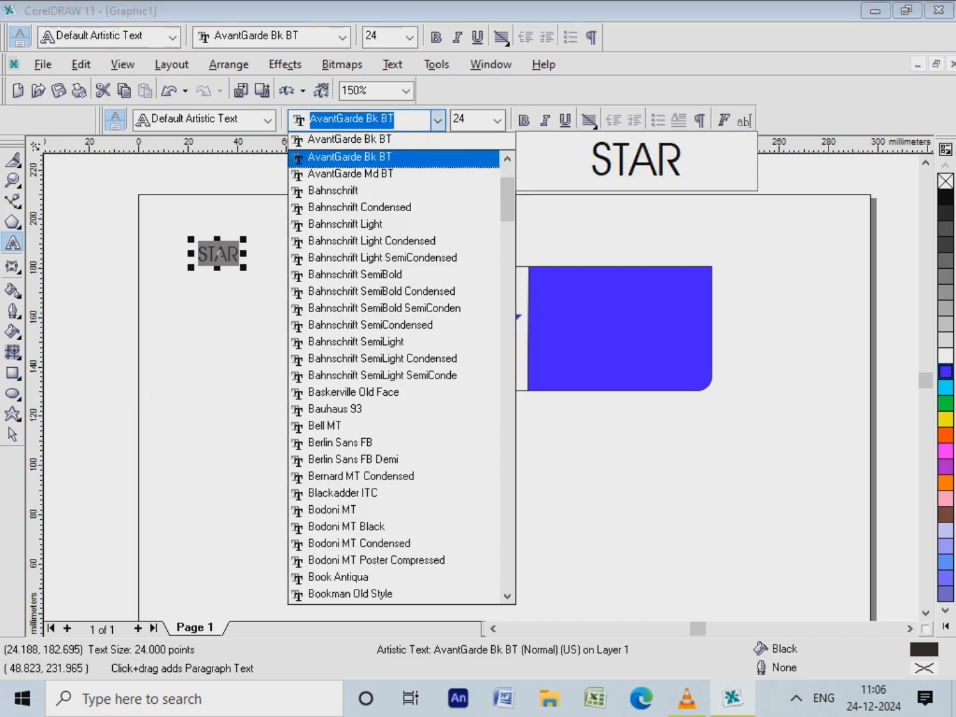
scroll(394, 192, up, 3)
key(Return)
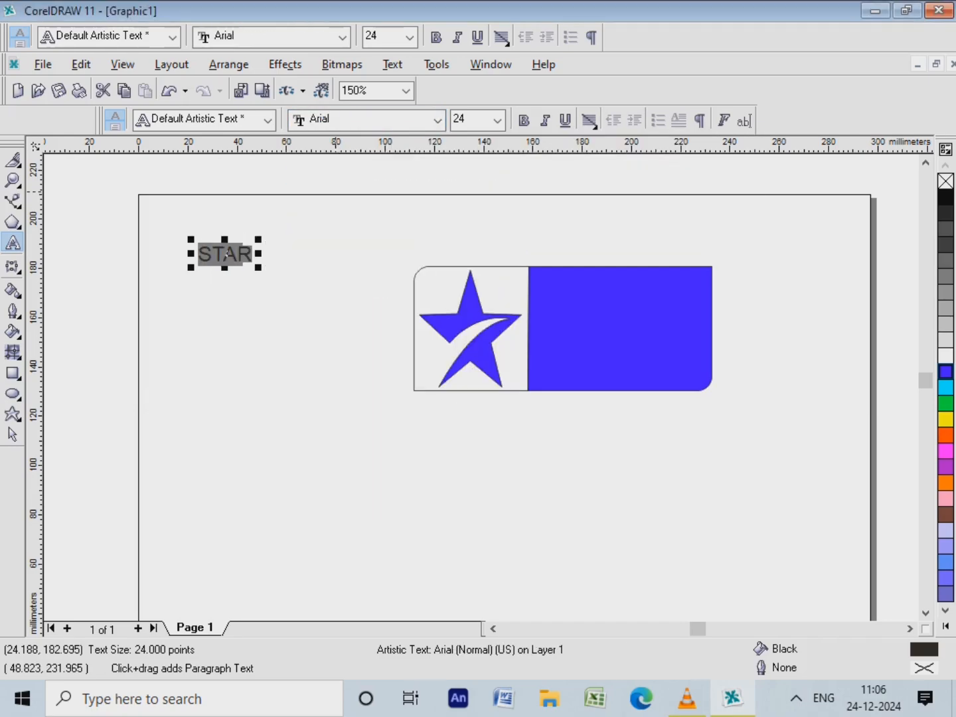
click(12, 434)
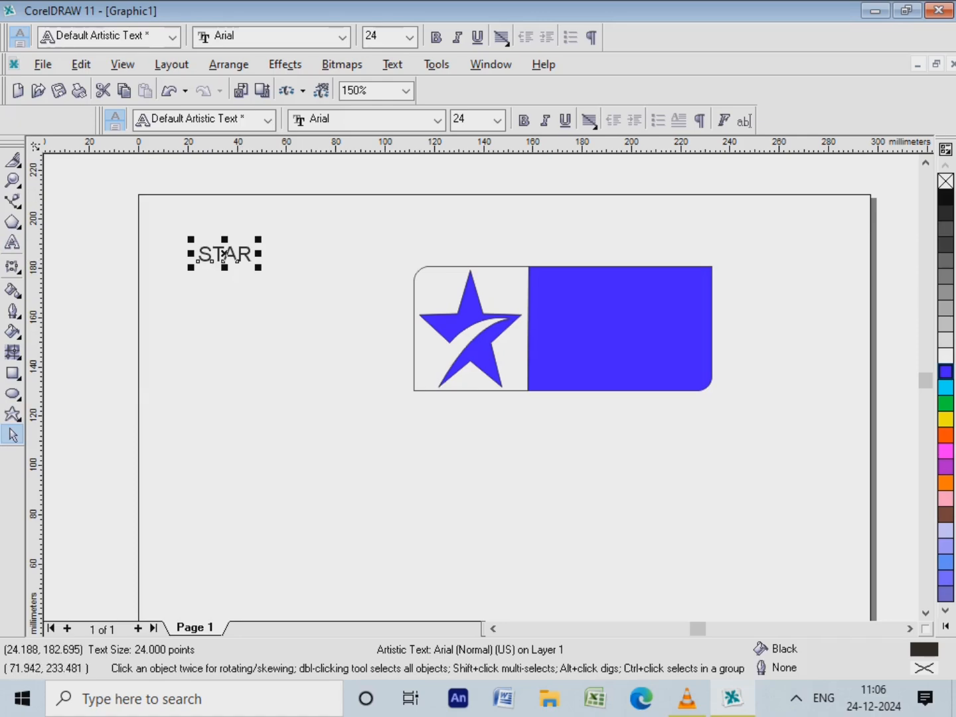
click(523, 120)
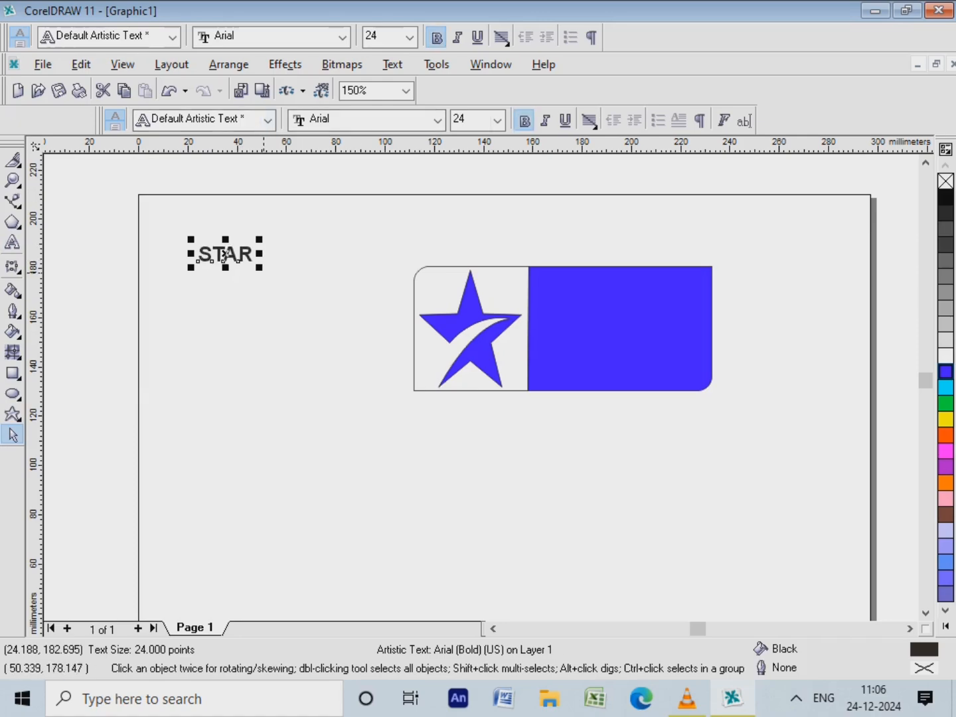
Enlarge the "STAR" text to about 50 pt, place it in the upper half of the blue part, and fill it white
drag(259, 268, 316, 284)
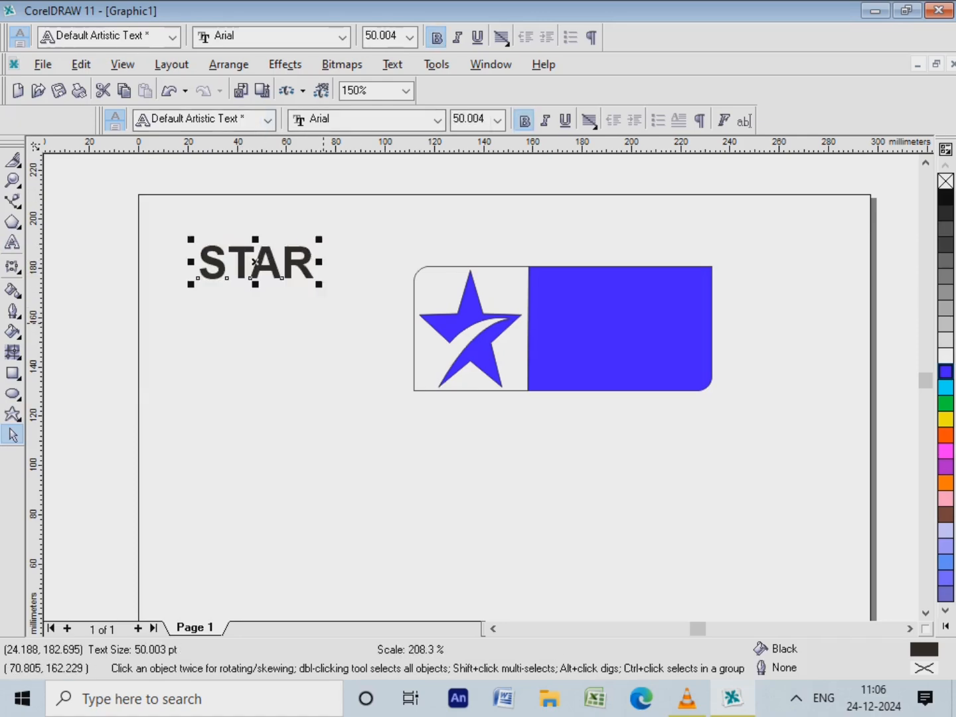
drag(256, 262, 610, 295)
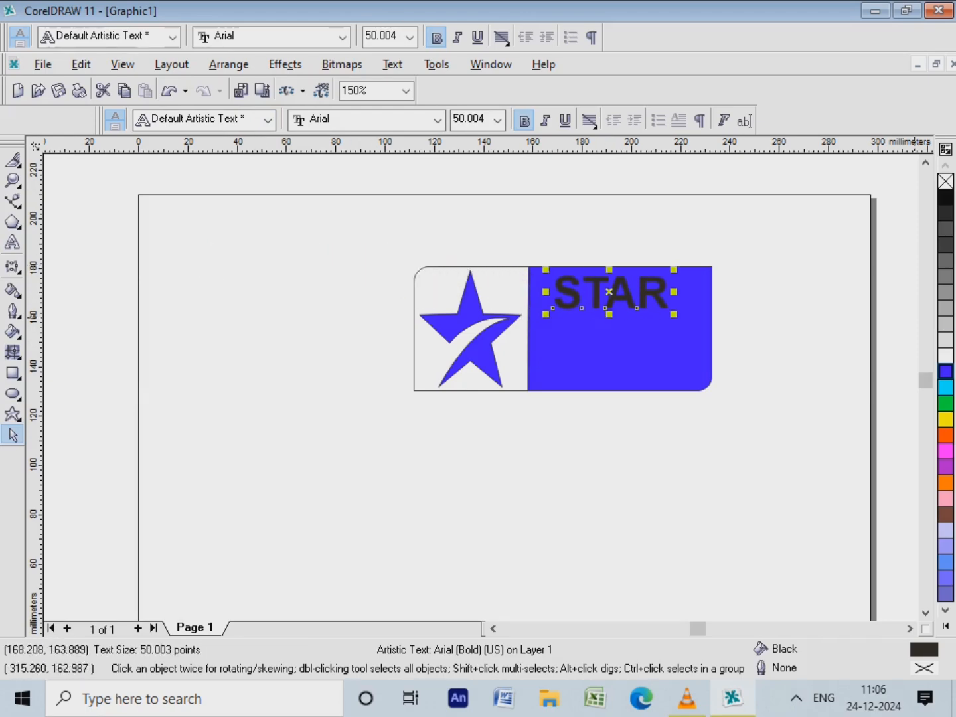
click(945, 356)
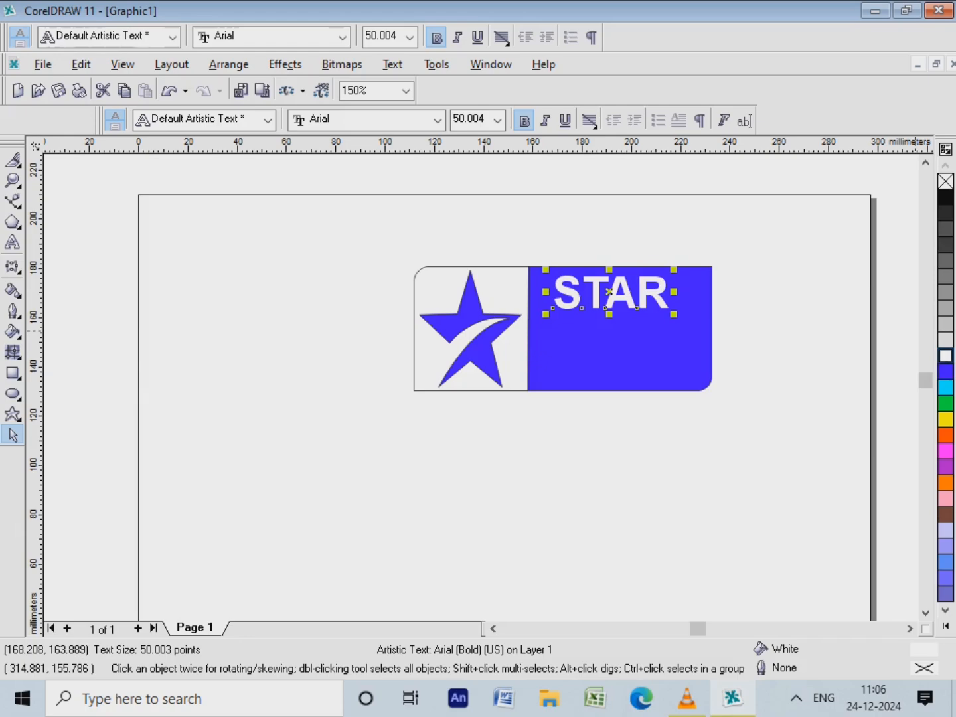
Duplicate the "STAR" text directly below the original and change the copy's wording to "PLUS"
drag(610, 290, 613, 345)
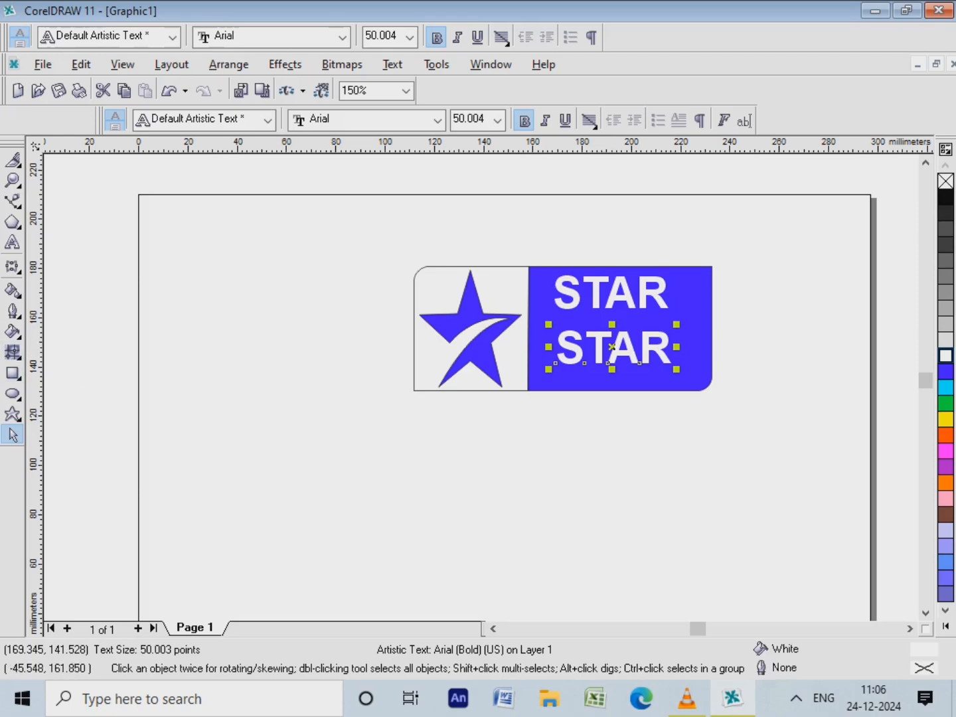
click(13, 242)
drag(556, 345, 671, 346)
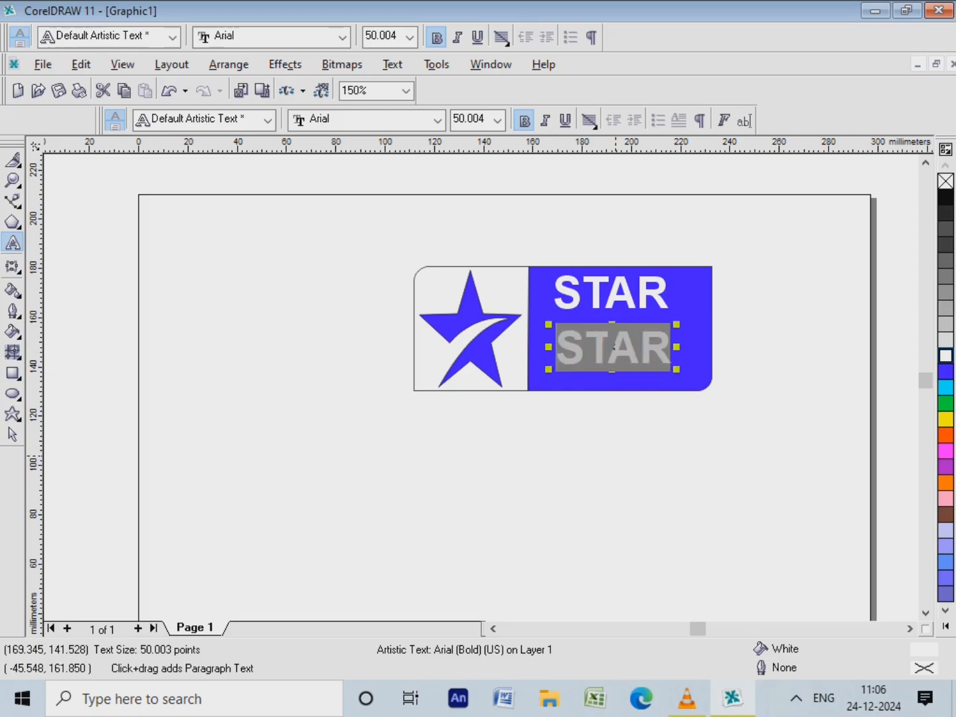
text(PLUS)
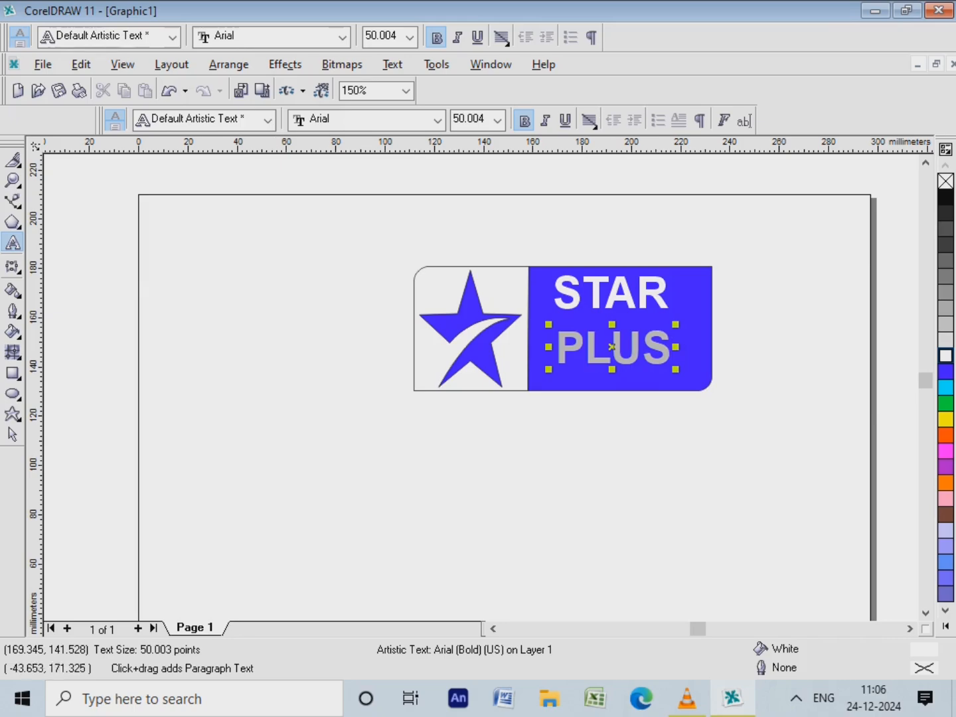
click(12, 434)
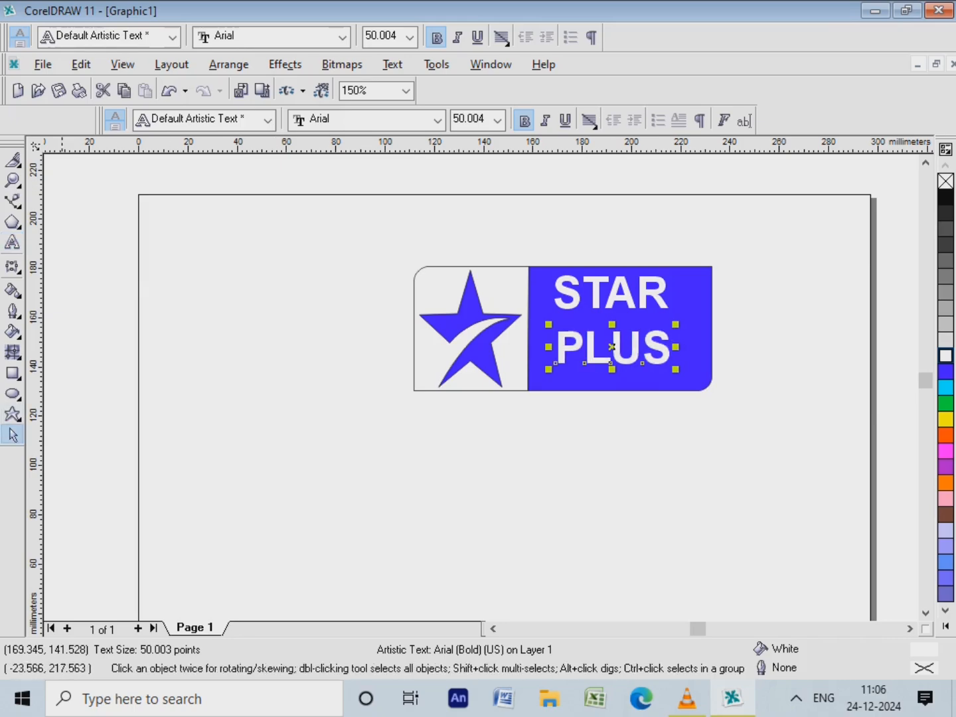
Group all five logo objects and move the group leftward and slightly up, toward the page's horizontal centre
drag(365, 236, 739, 412)
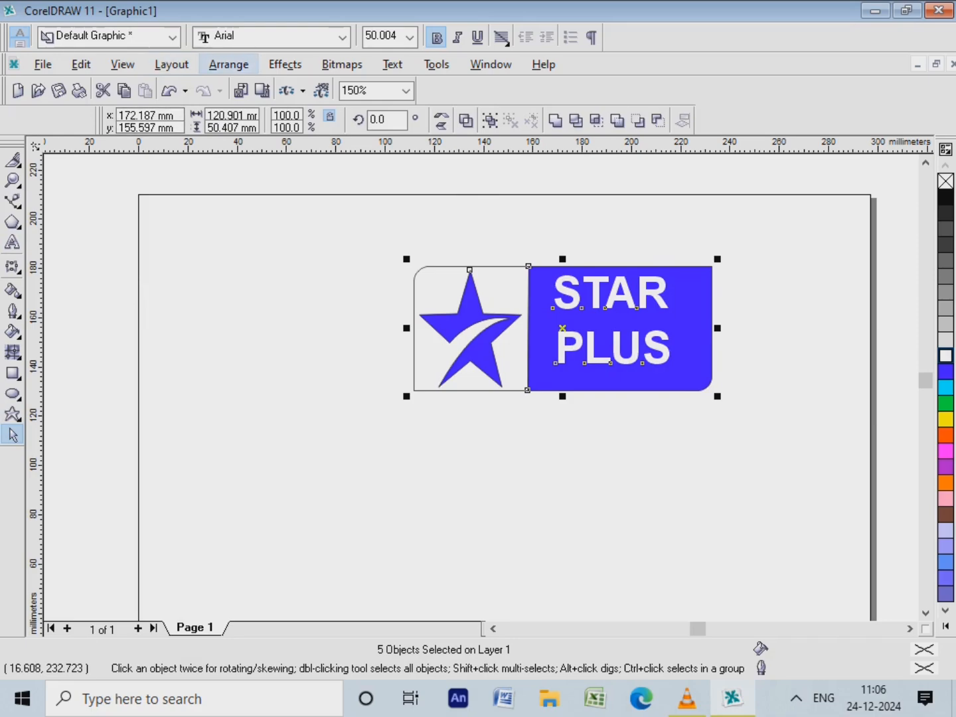
click(229, 64)
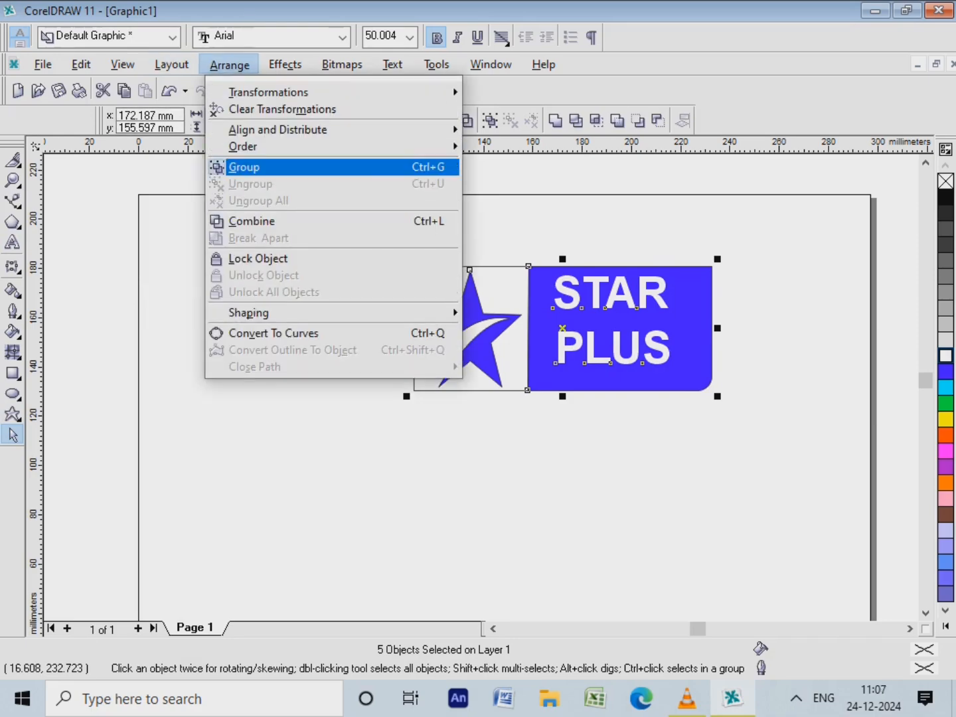
click(239, 166)
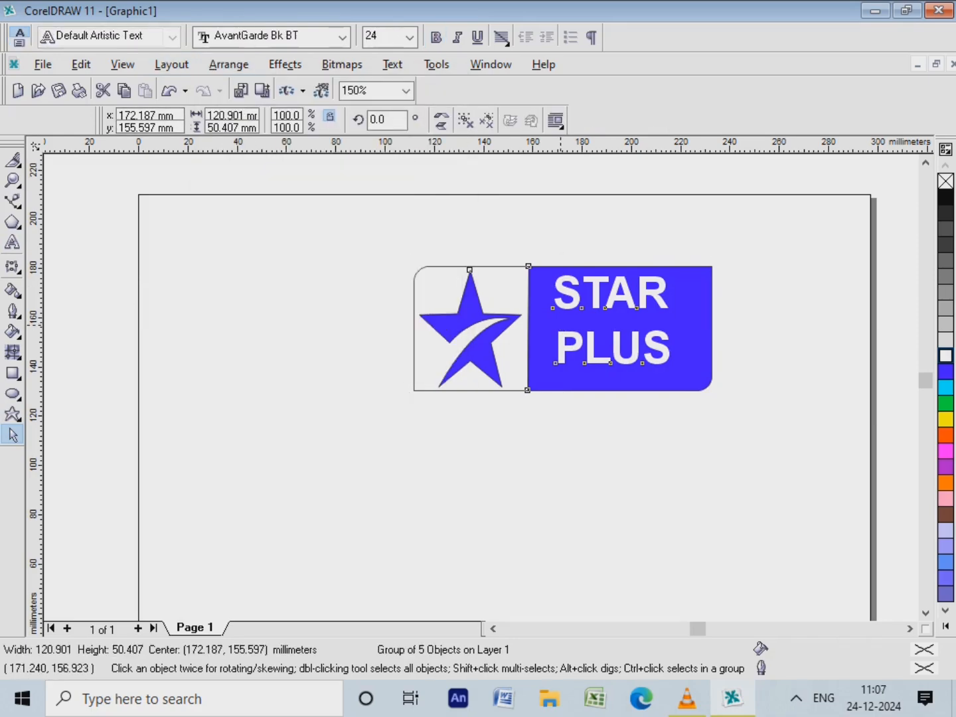
drag(560, 325, 457, 310)
click(557, 448)
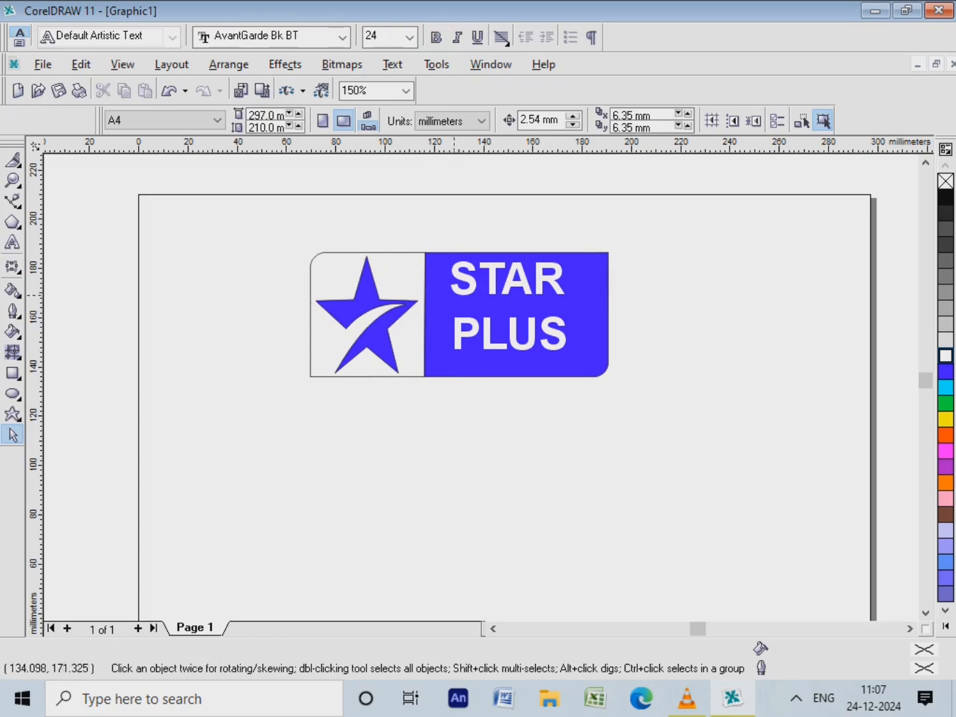
scroll(574, 372, up, 1)
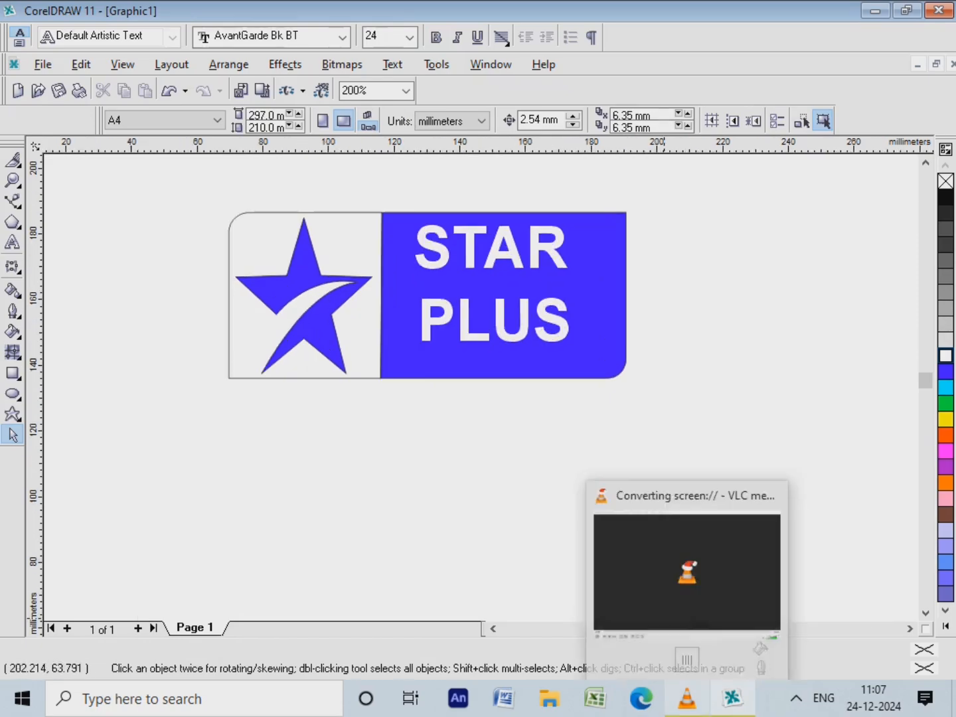
click(687, 697)
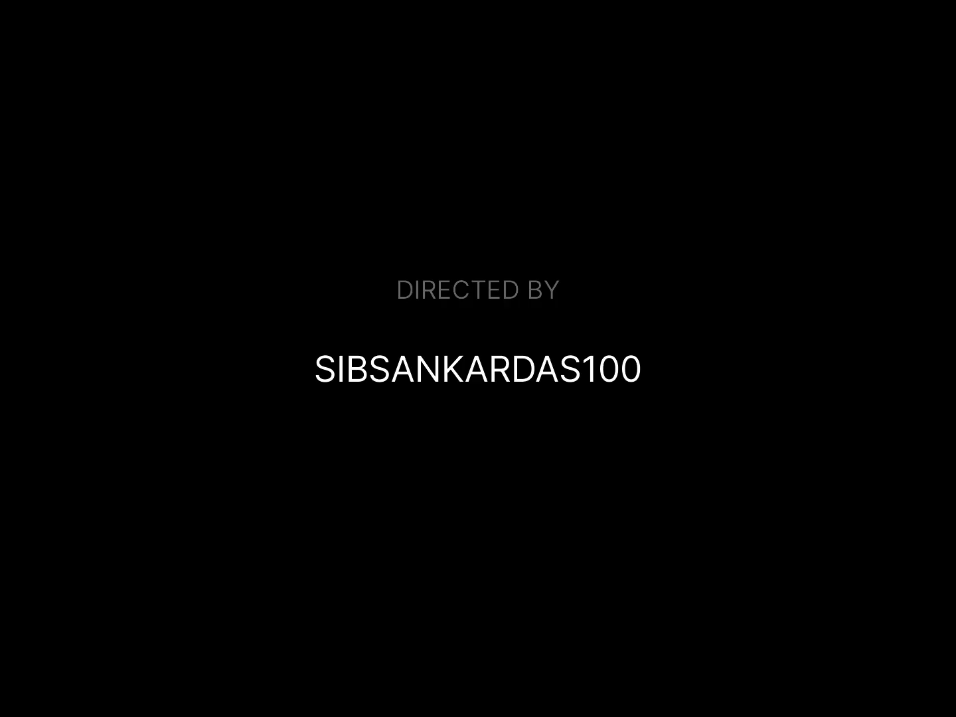